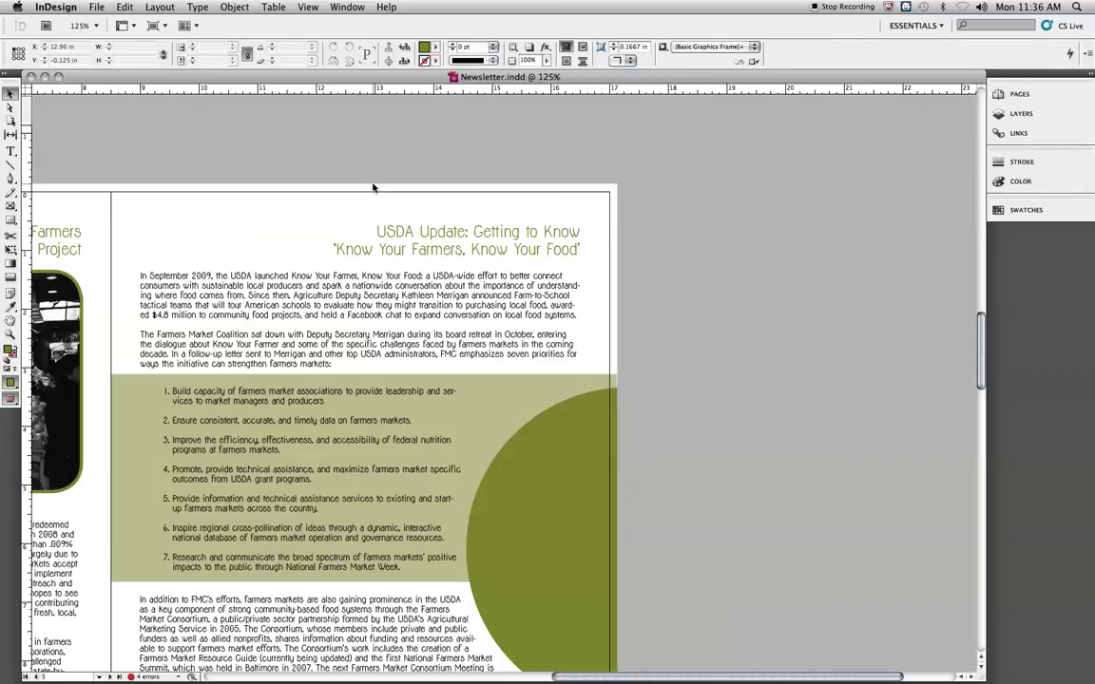
# - Show the Pages panel and go to page 1, The Market Beet cover of Newsletter.indd
pyautogui.click(1017, 94)
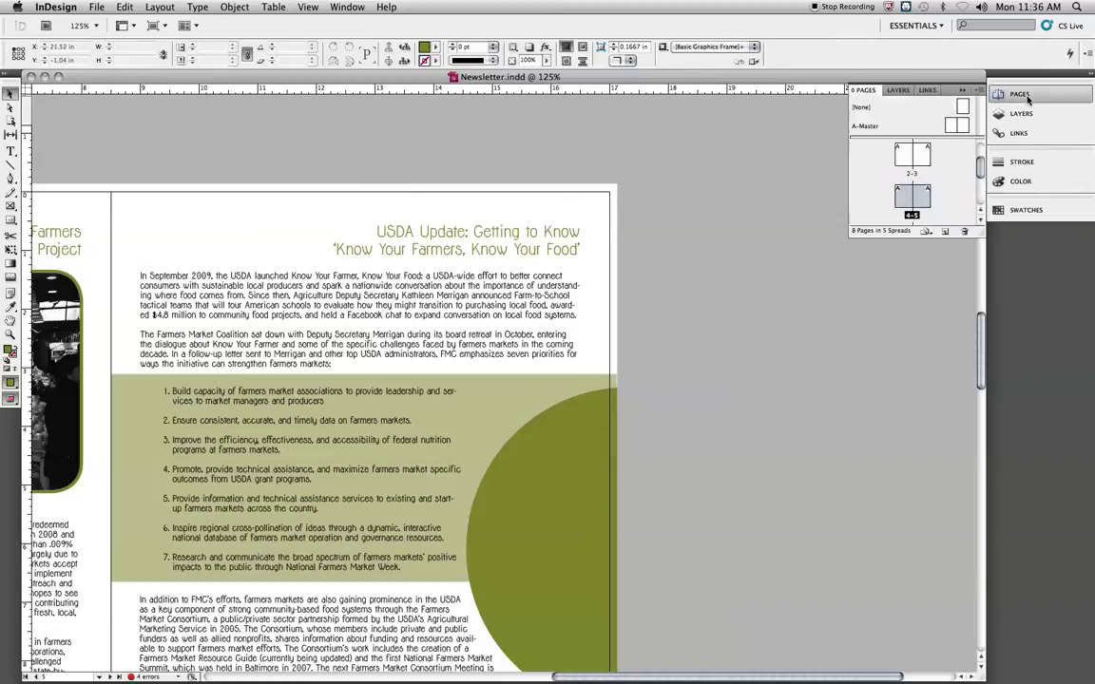
pyautogui.scroll(2, 953, 153)
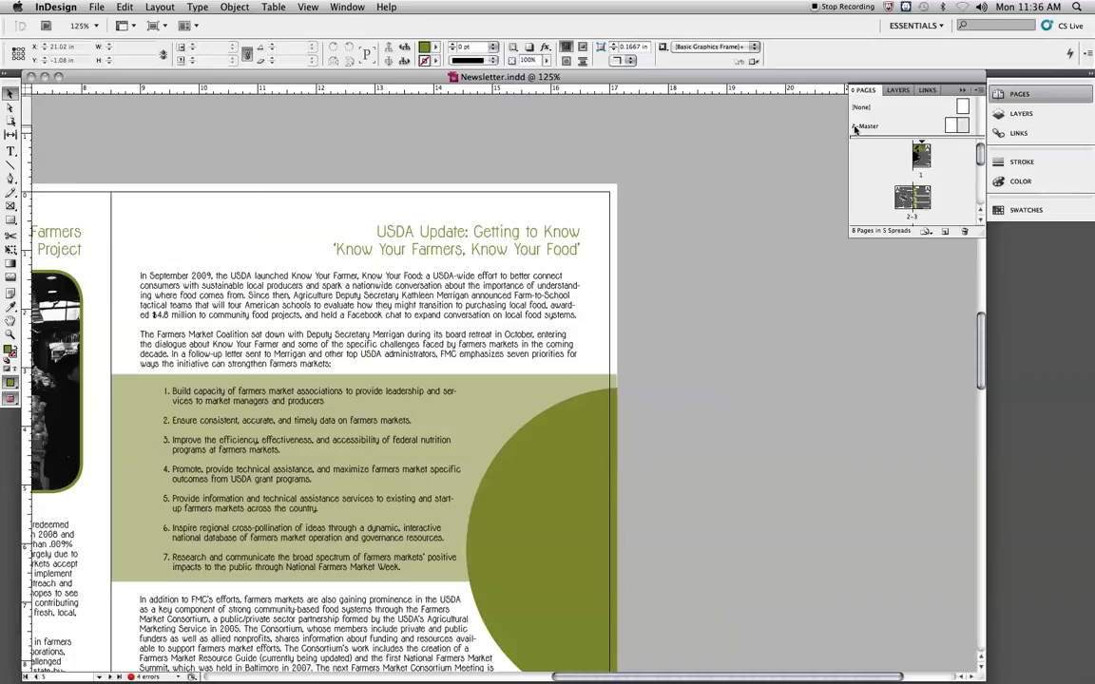
pyautogui.doubleClick(925, 162)
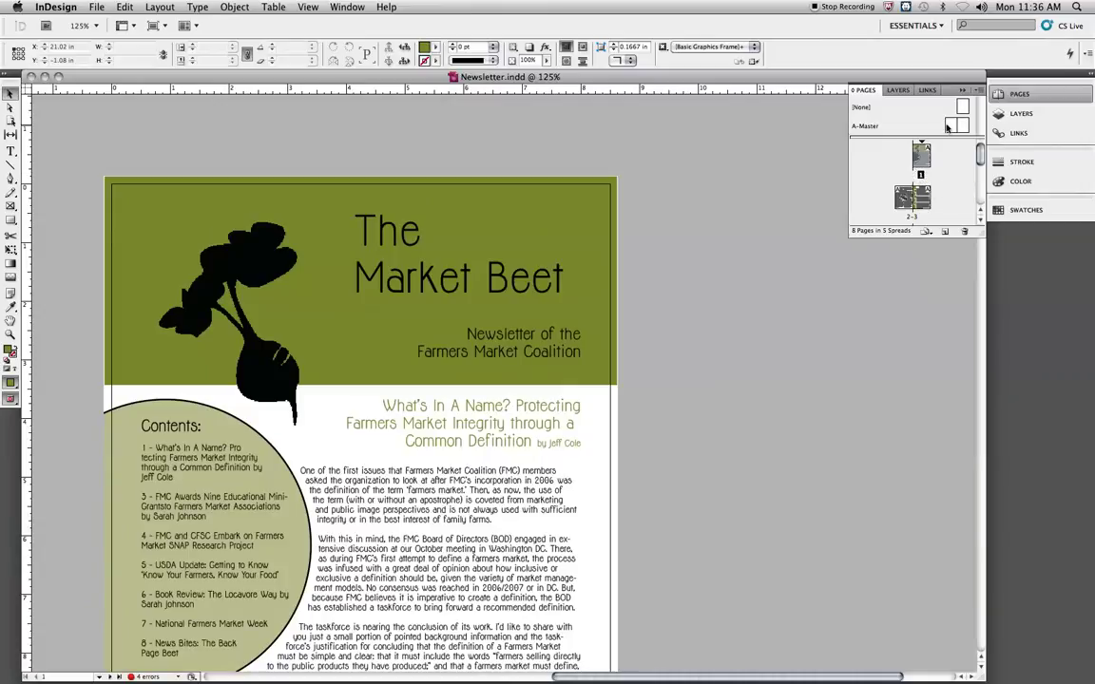
# - Apply the A-Master to page 1 and page 3
pyautogui.doubleClick(949, 126)
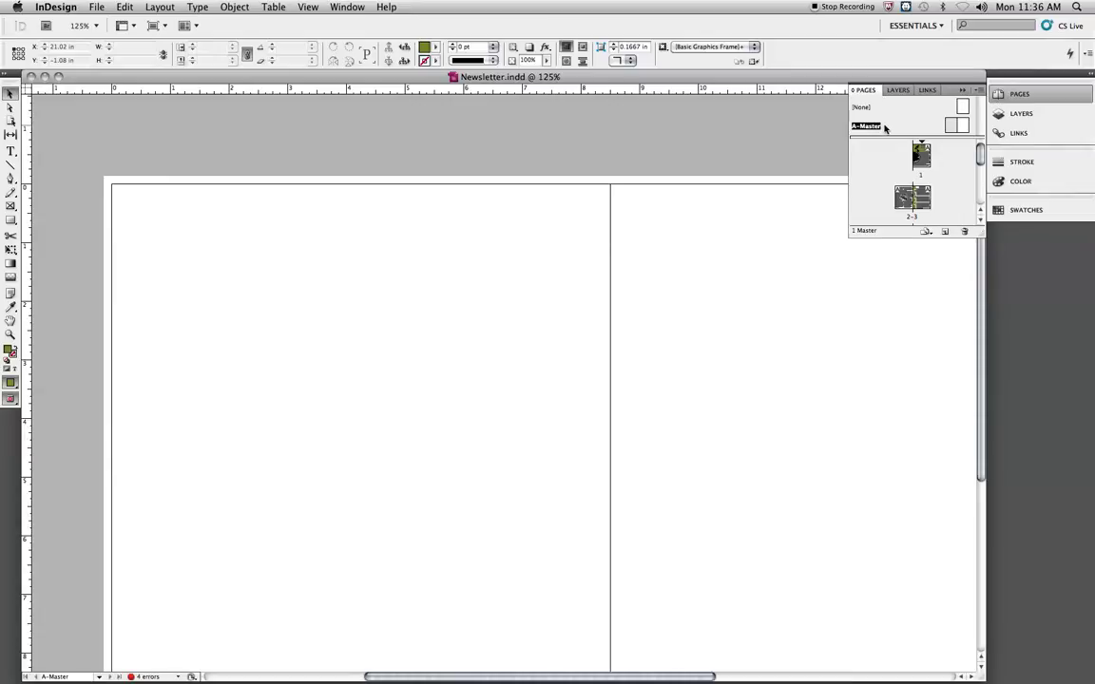
pyautogui.moveTo(934, 144); pyautogui.dragTo(934, 145)
pyautogui.moveTo(930, 225); pyautogui.dragTo(922, 197)
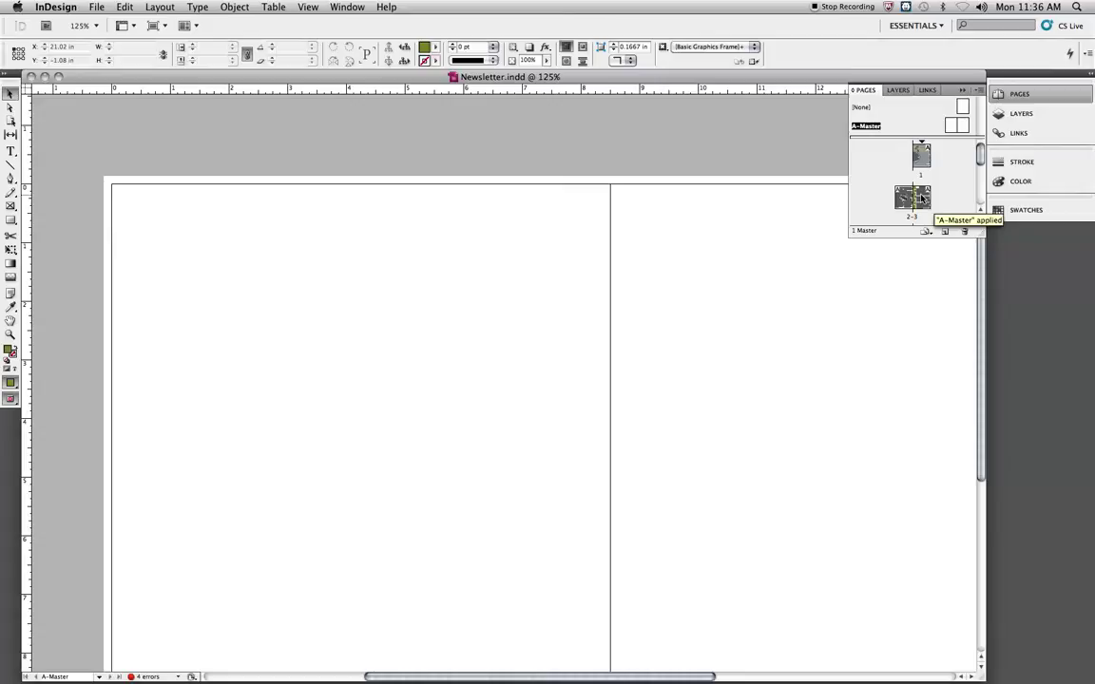
pyautogui.doubleClick(922, 160)
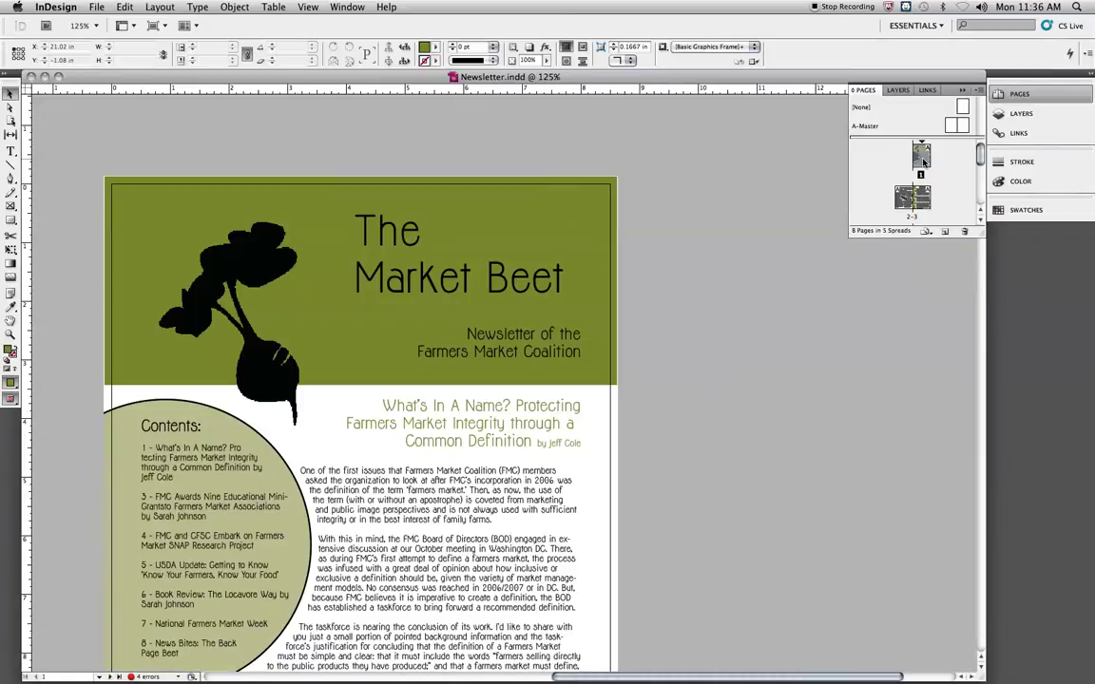
# - Open the blank A-Master spread in Normal view with margin and bleed guides
pyautogui.doubleClick(949, 129)
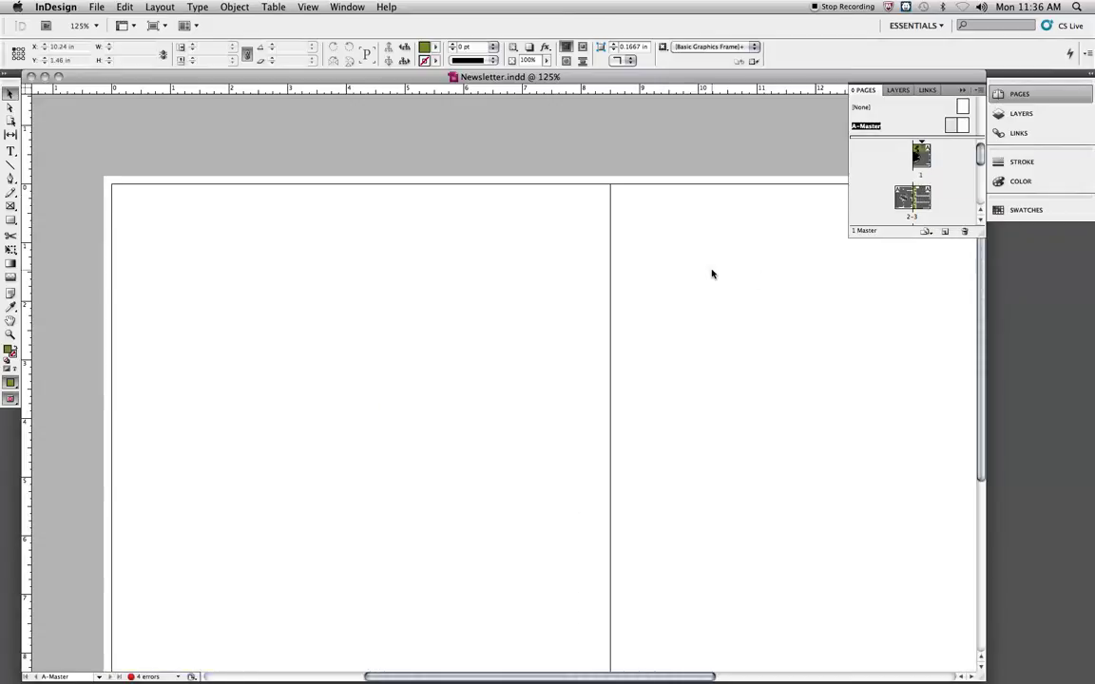
pyautogui.scroll(-5, 711, 271)
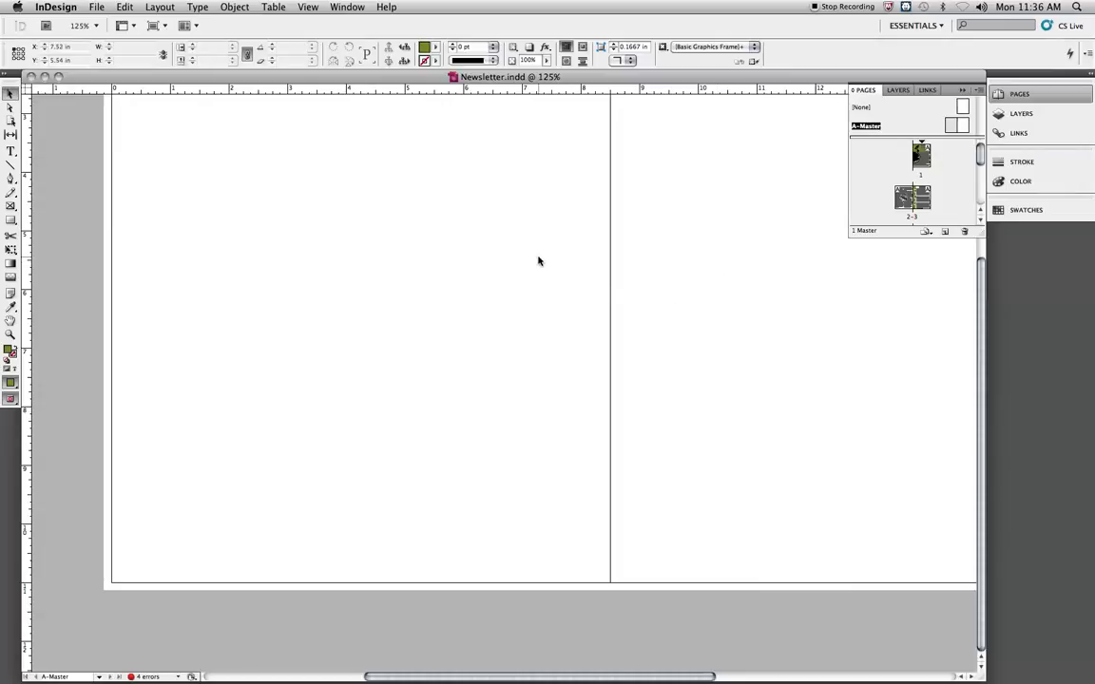
pyautogui.press('w')
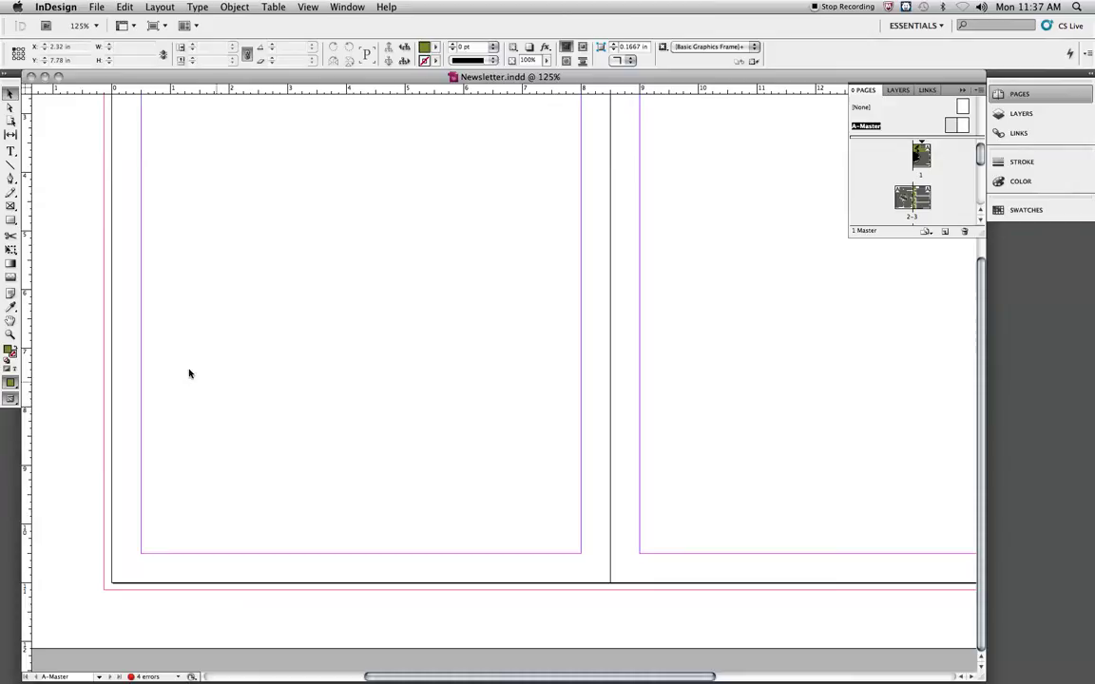
# - Draw a bottom-left footer frame on the A-Master and insert a Current Page Number marker
pyautogui.click(12, 152)
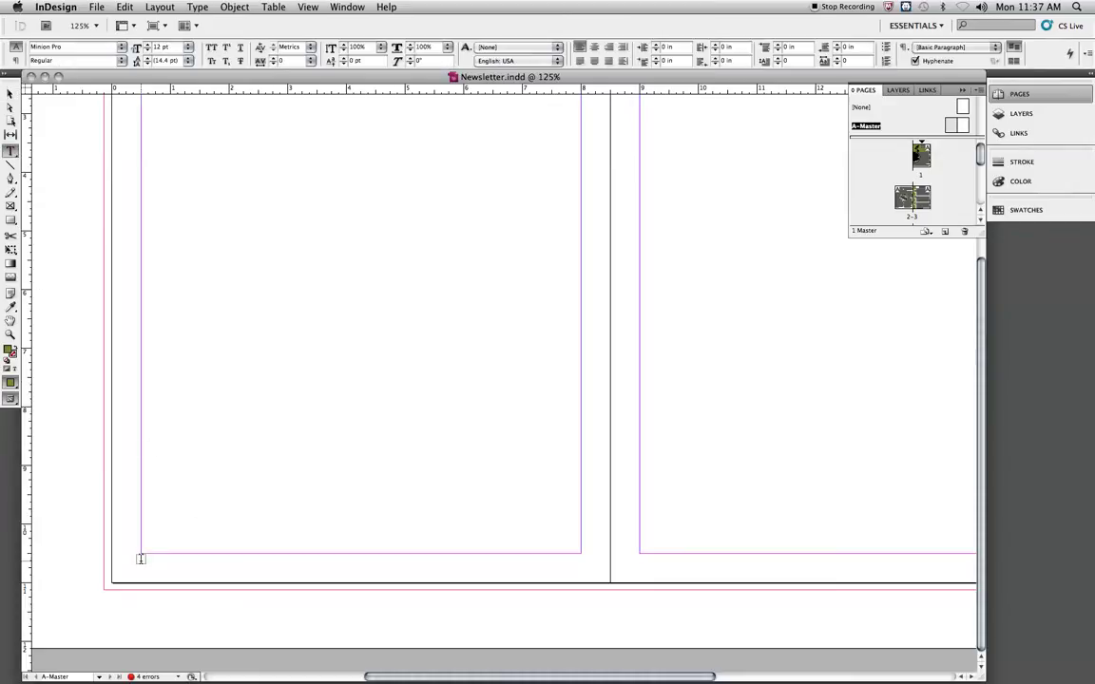
pyautogui.moveTo(141, 552); pyautogui.dragTo(287, 571)
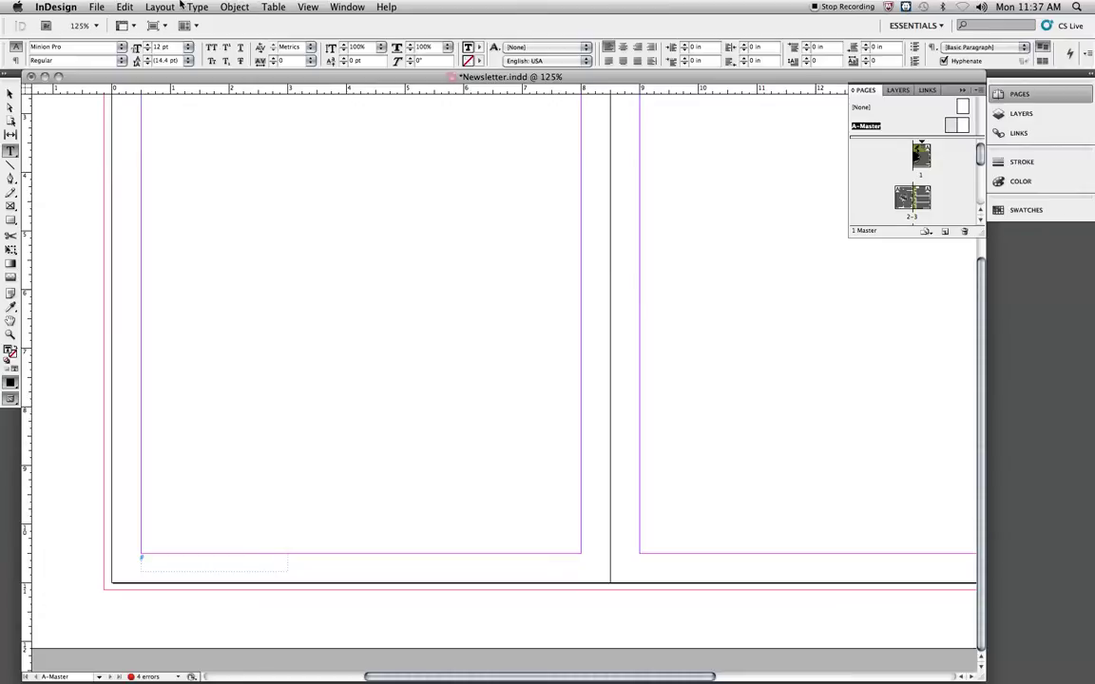
pyautogui.click(194, 7)
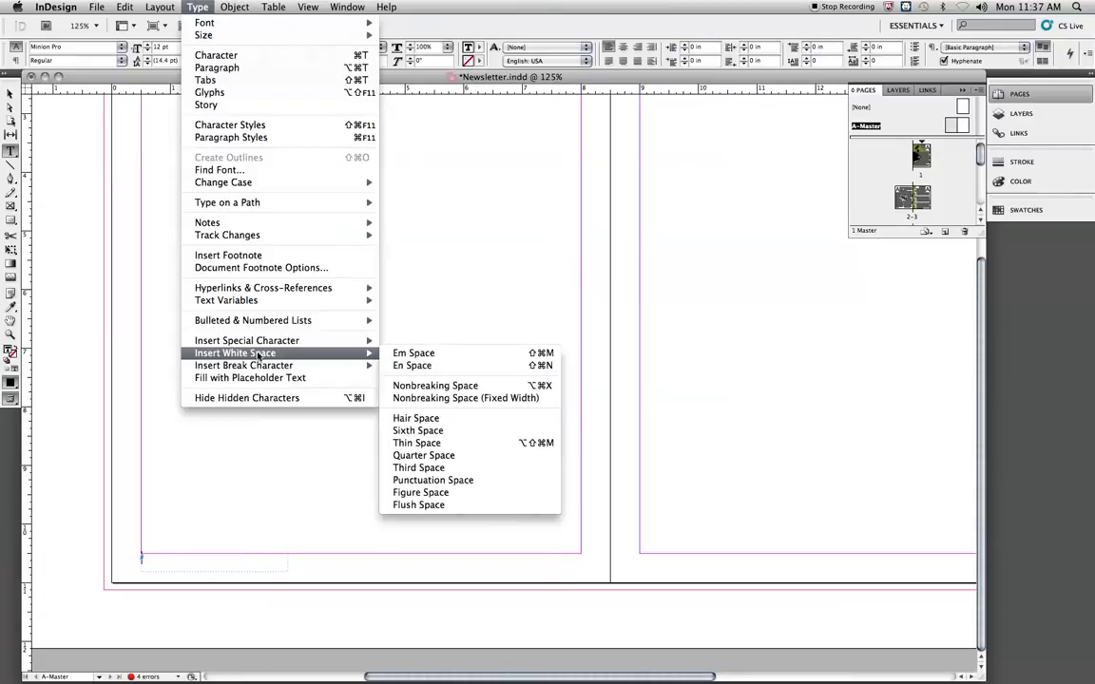
pyautogui.moveTo(262, 344)
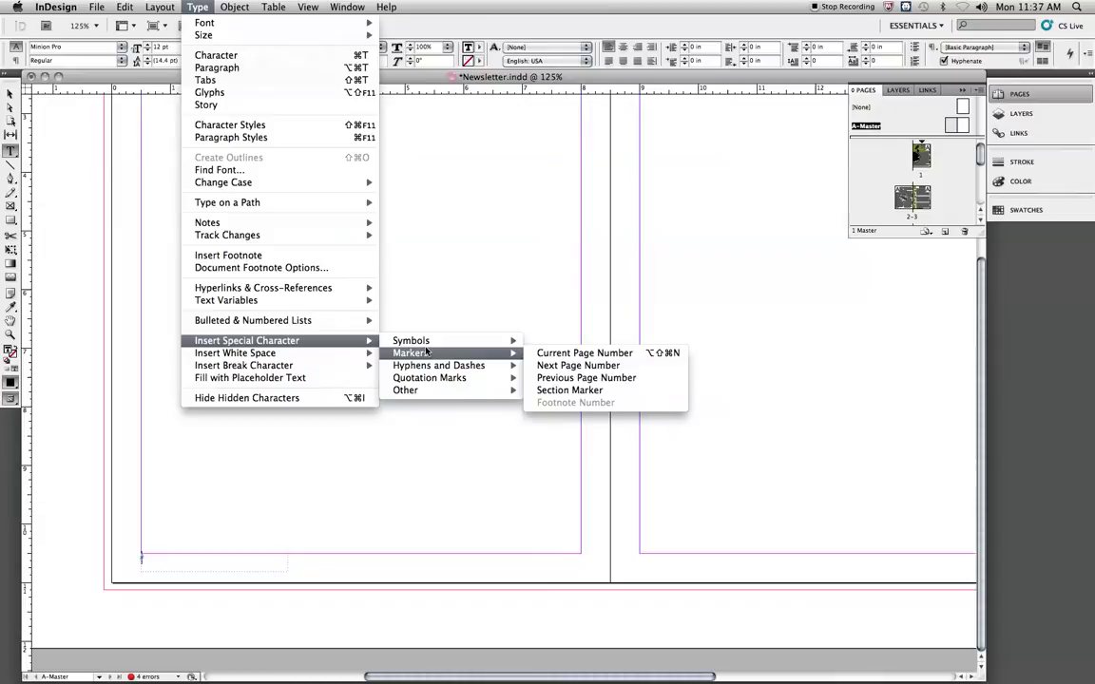
pyautogui.moveTo(426, 354)
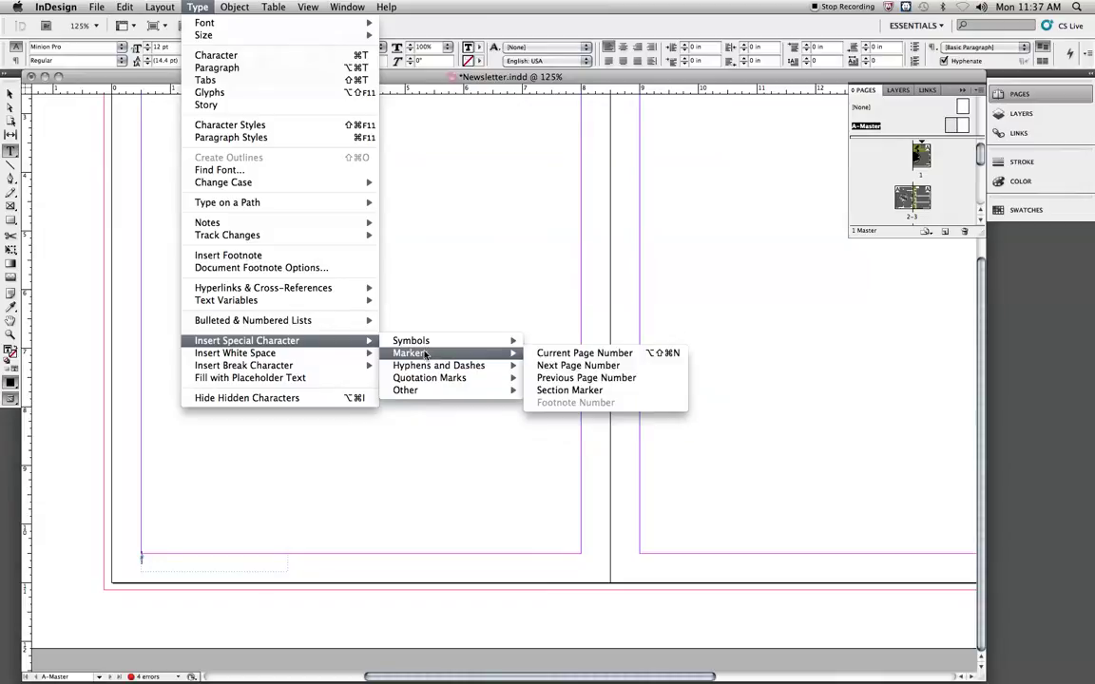
pyautogui.click(570, 354)
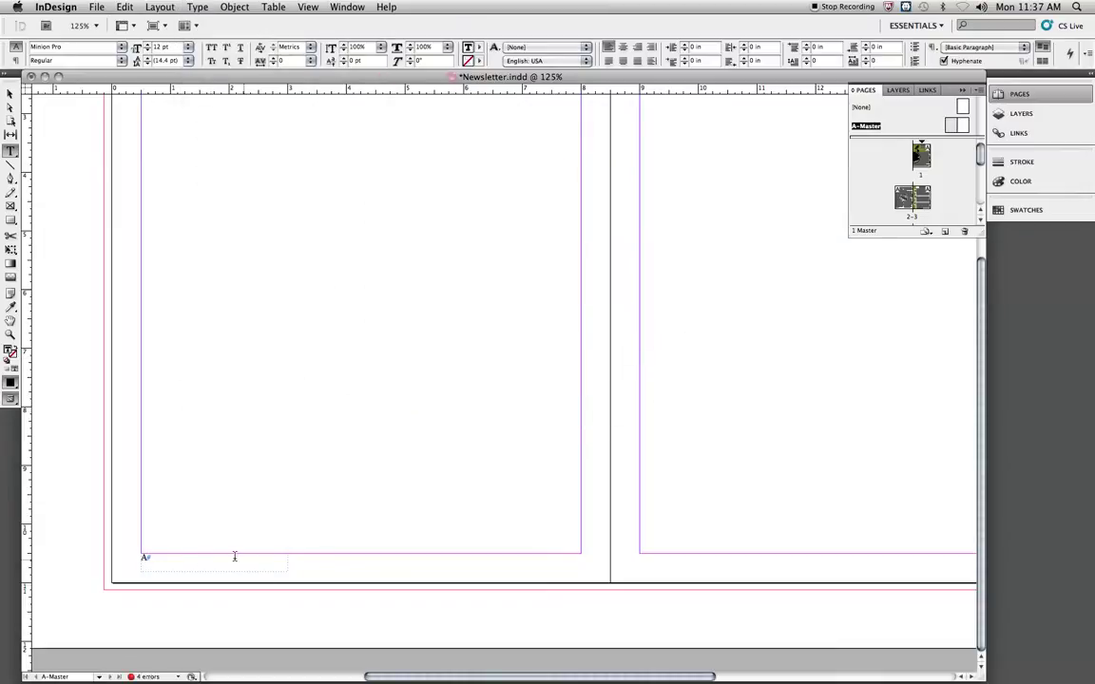
pyautogui.moveTo(176, 560); pyautogui.dragTo(140, 558)
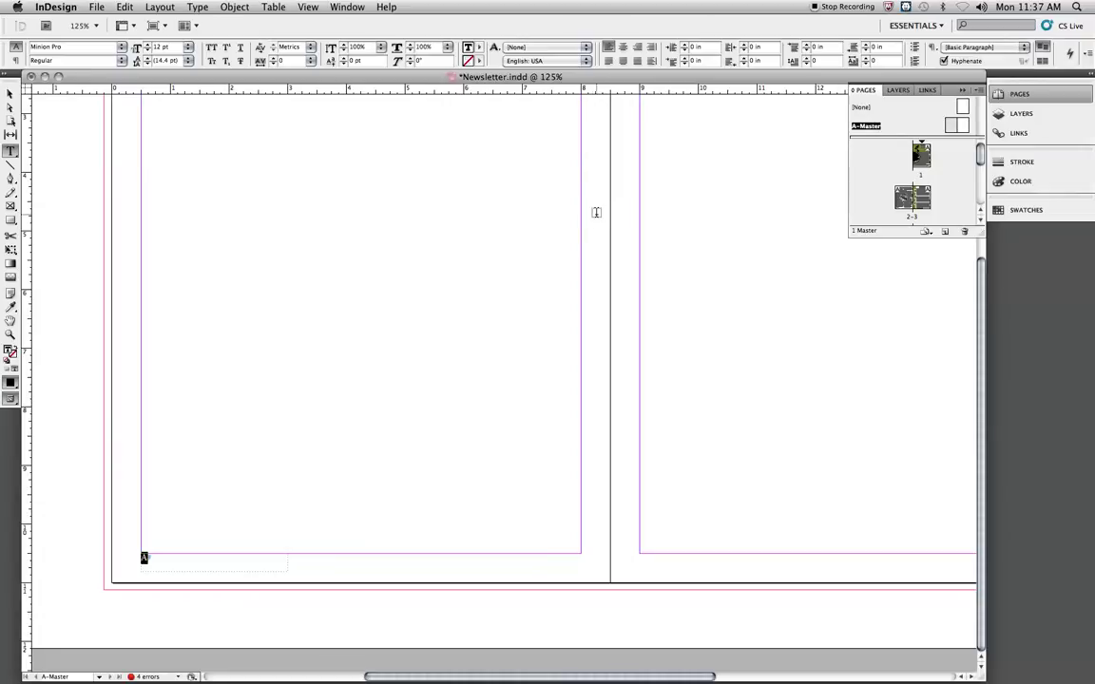
# - Set the footer in Helvetica and add ' | The Name of Publication' after the page number
pyautogui.click(121, 47)
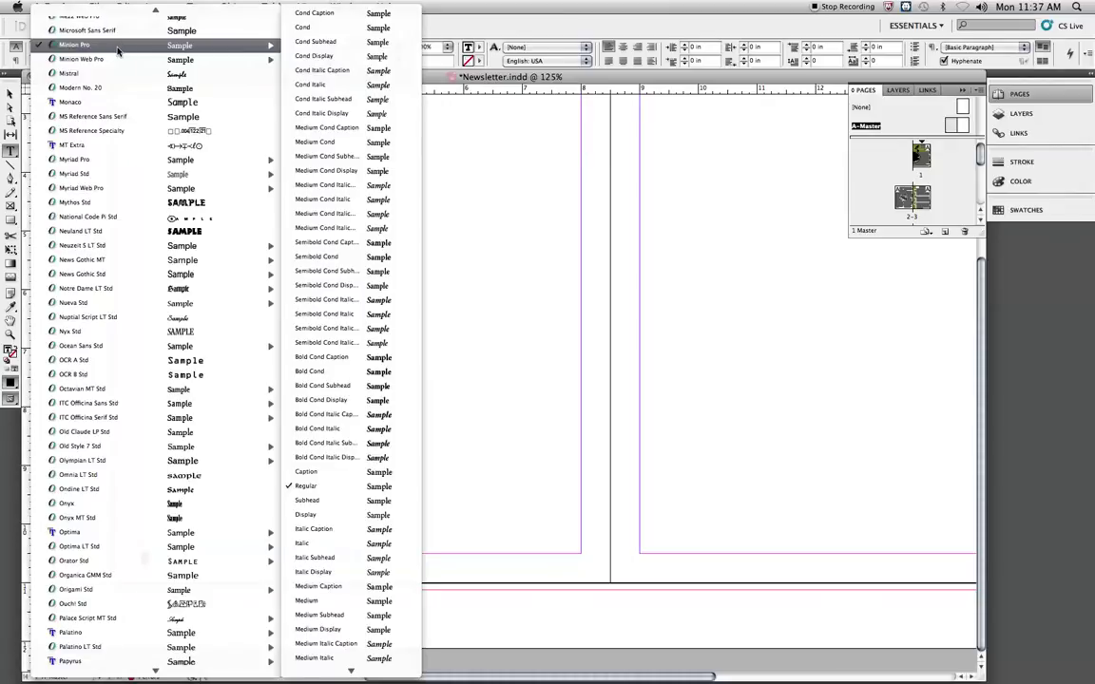
pyautogui.click(28, 34)
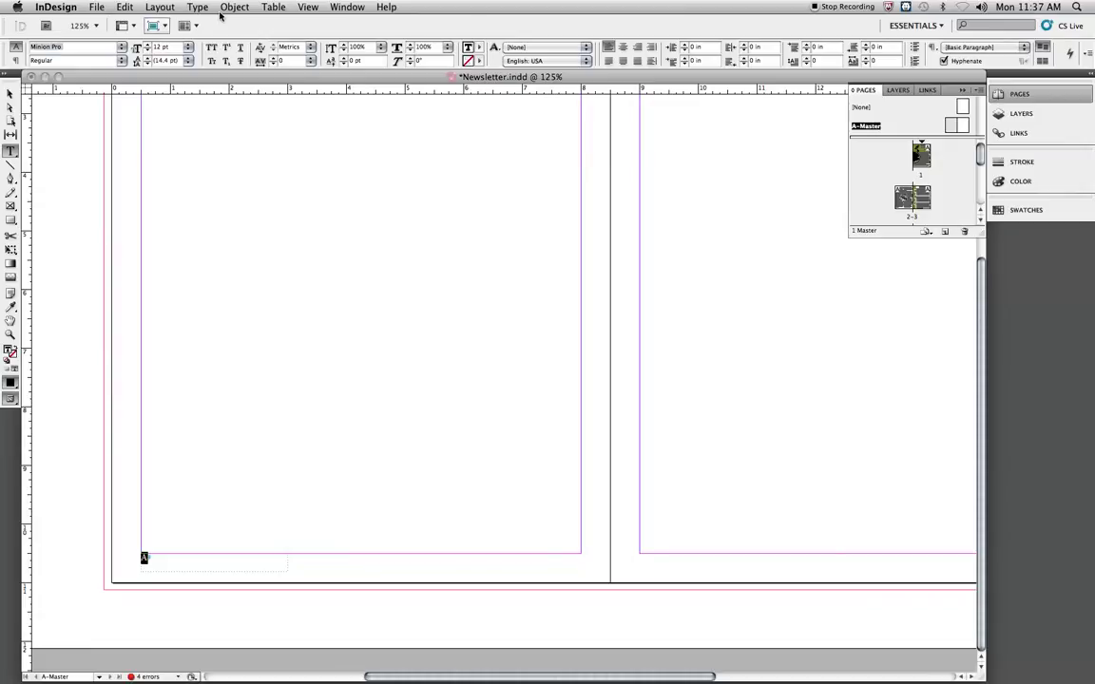
pyautogui.write('Helvetica')
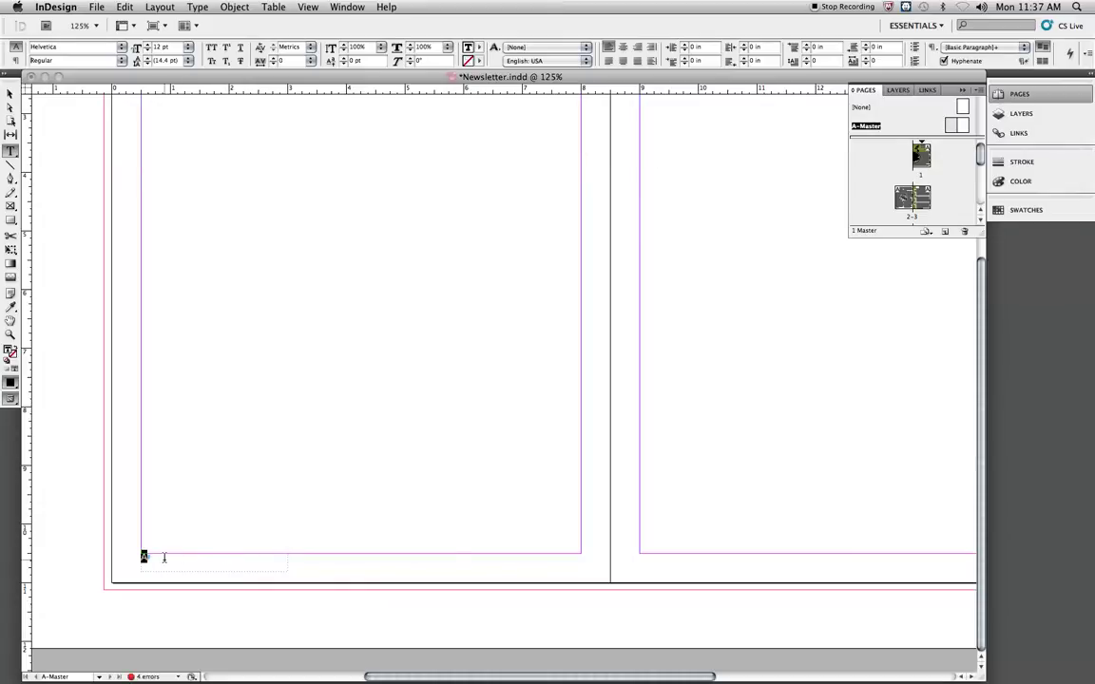
pyautogui.click(163, 558)
pyautogui.write('The Name of Publication')
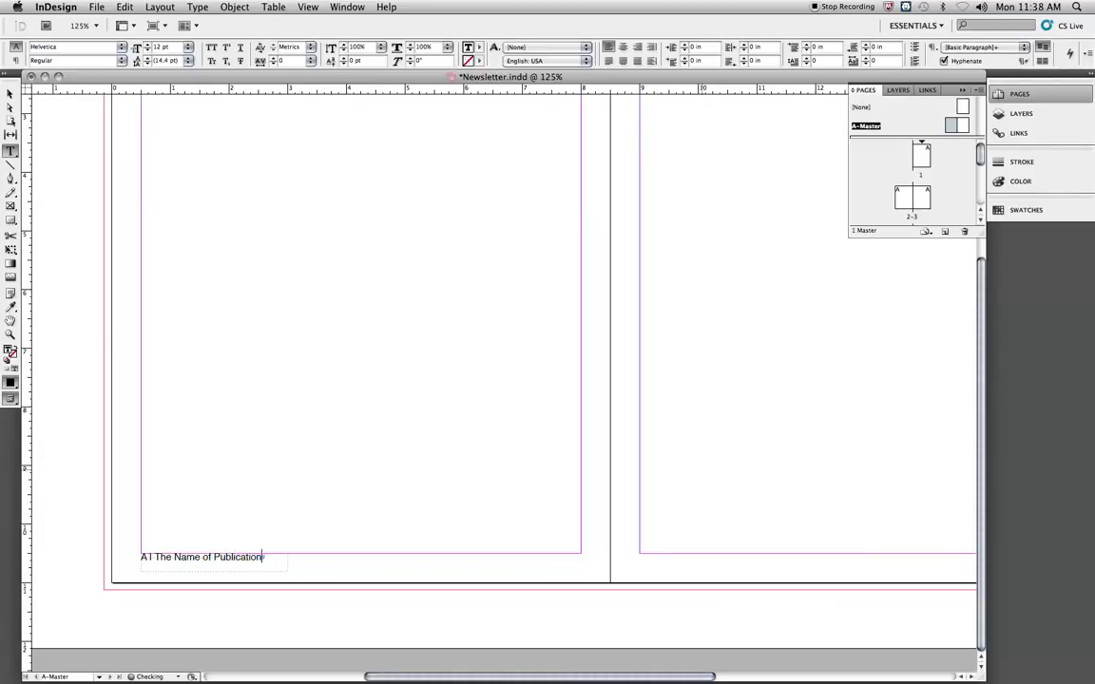
# - Bold the page-number marker, check the footer on spreads 2–3 and 4–5, then return to A-Master
pyautogui.doubleClick(144, 559)
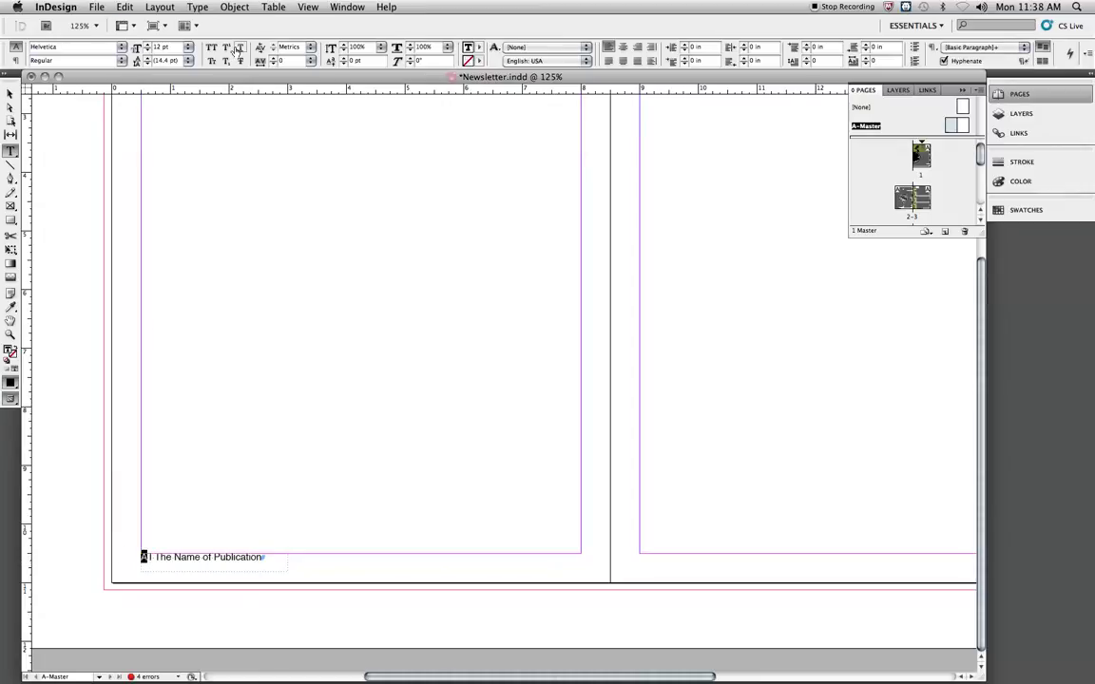
pyautogui.press('super+shift+b')
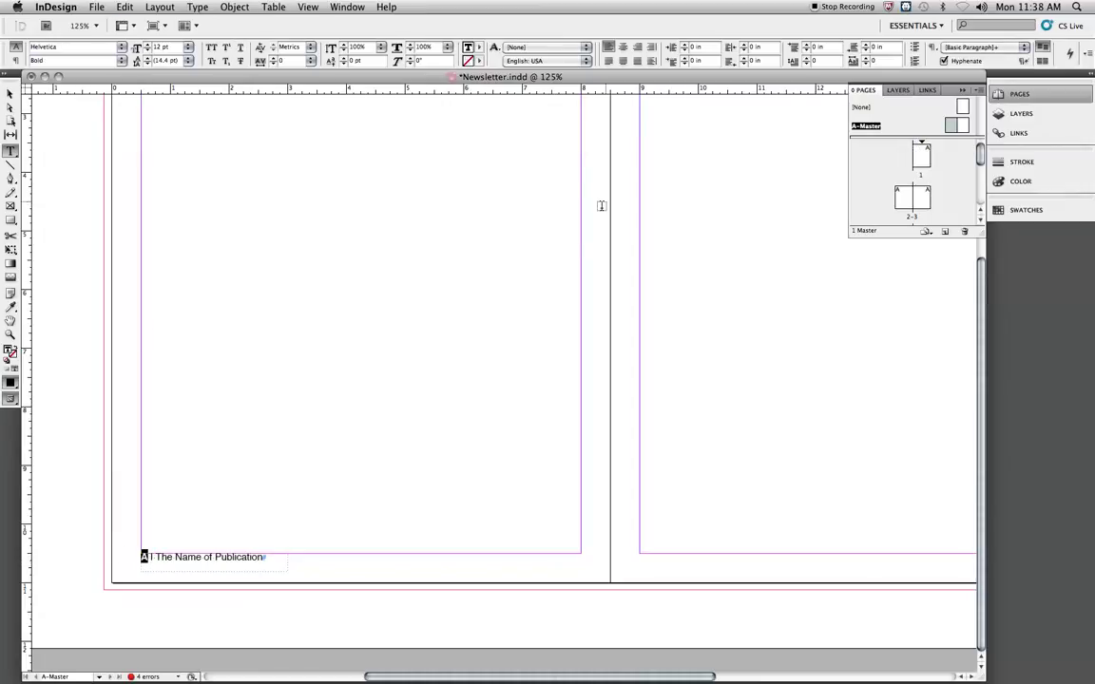
pyautogui.doubleClick(906, 202)
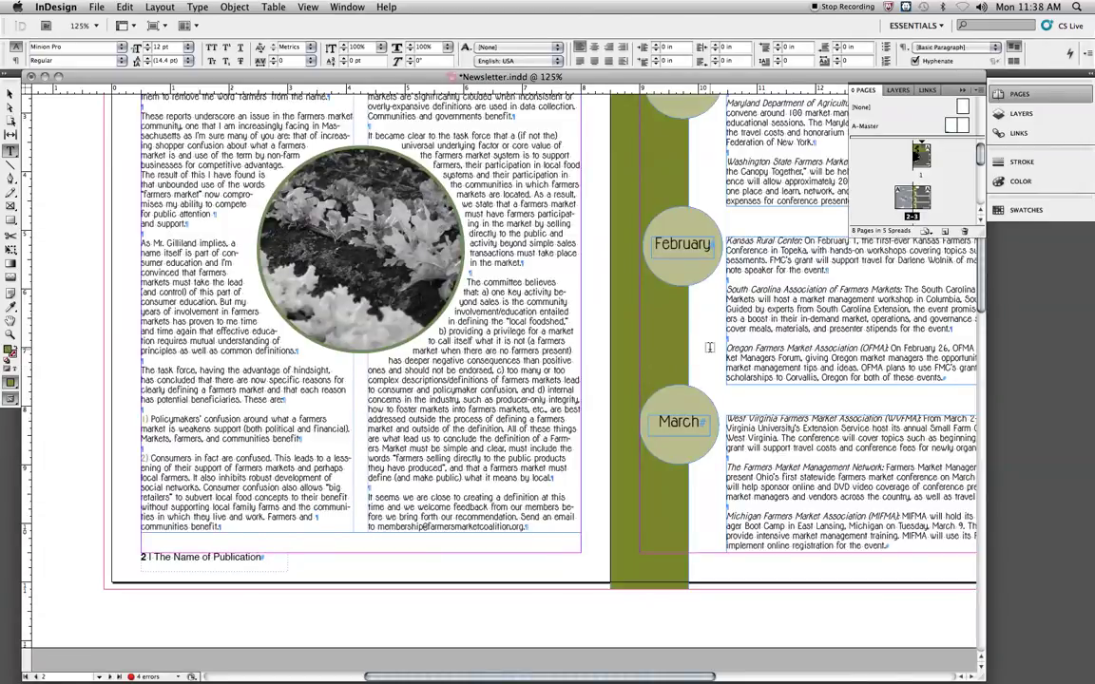
pyautogui.scroll(-2, 944, 211)
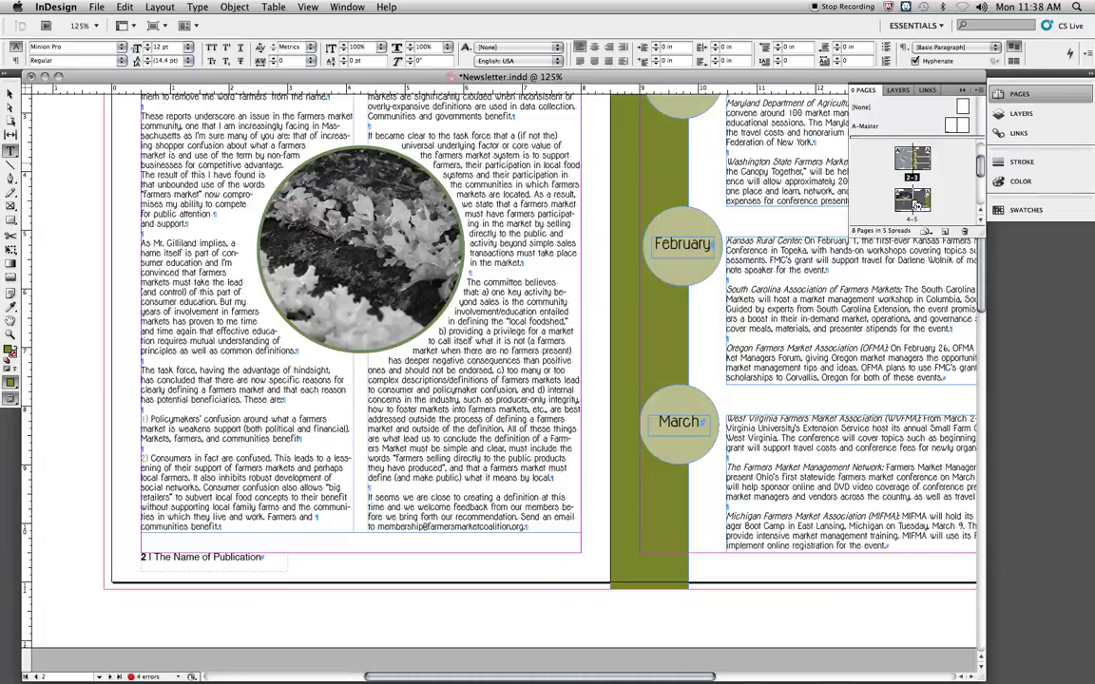
pyautogui.doubleClick(919, 202)
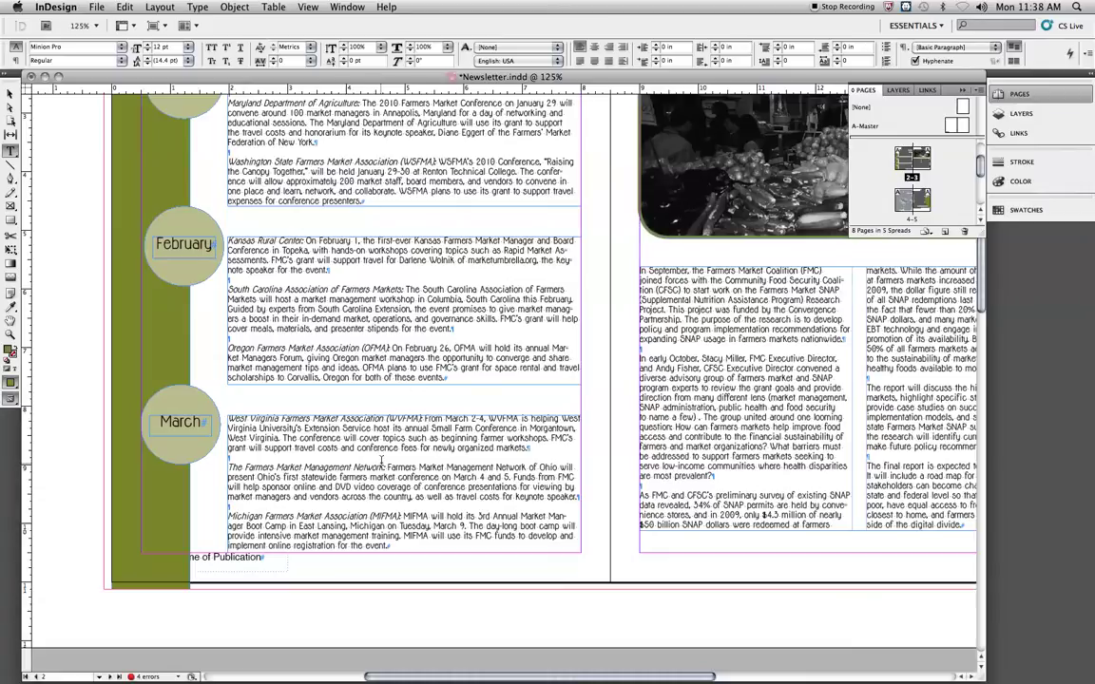
pyautogui.hscroll(-5, 375, 404)
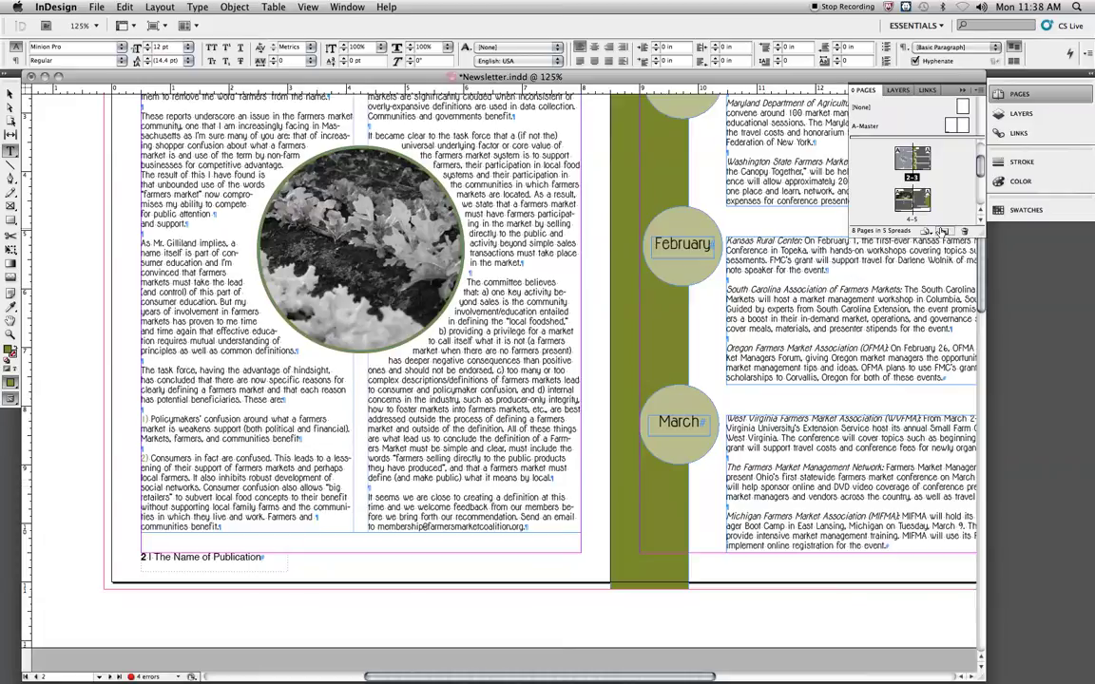
pyautogui.doubleClick(860, 124)
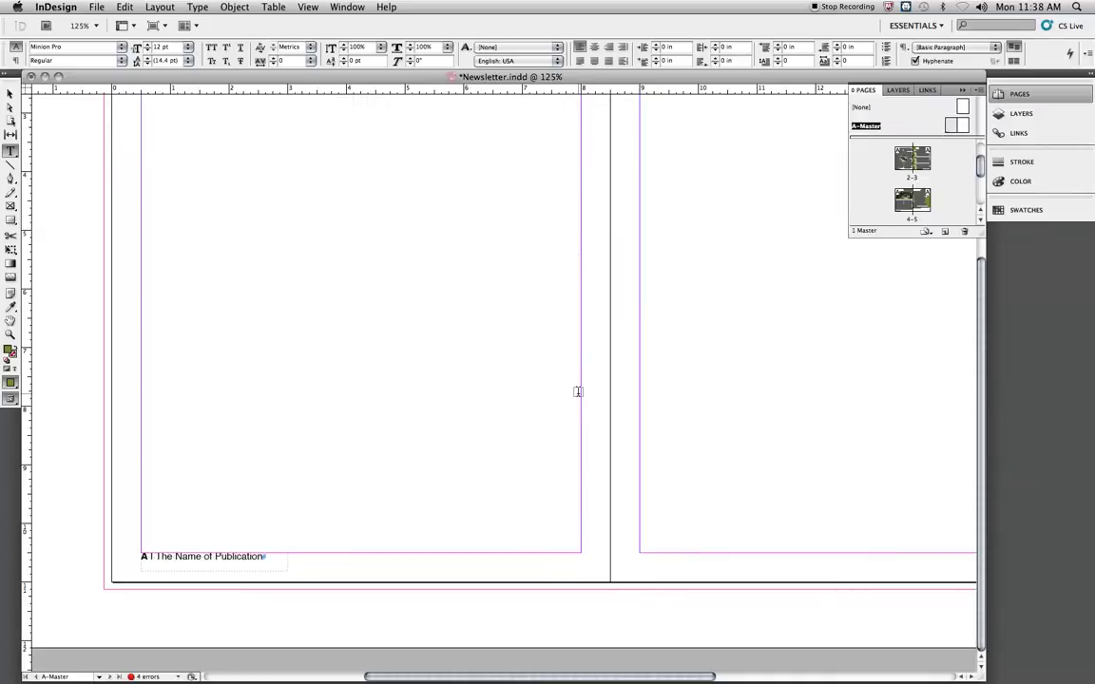
# - Place a copy of the footer frame on the right A-Master page
pyautogui.click(9, 93)
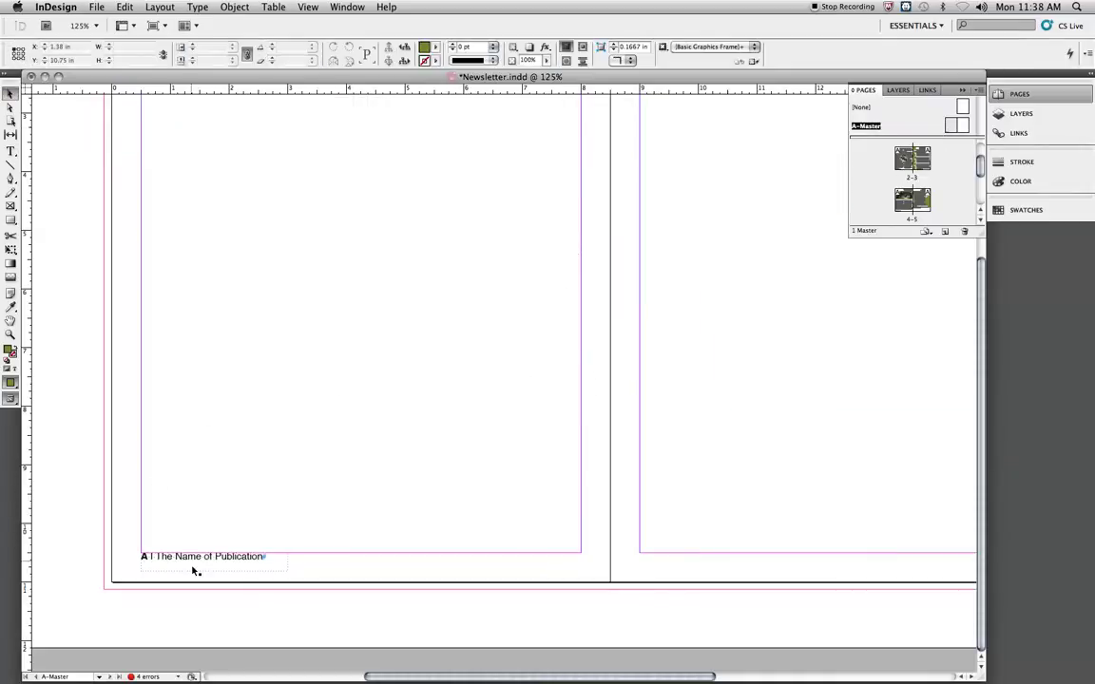
pyautogui.moveTo(196, 568); pyautogui.dragTo(838, 536)
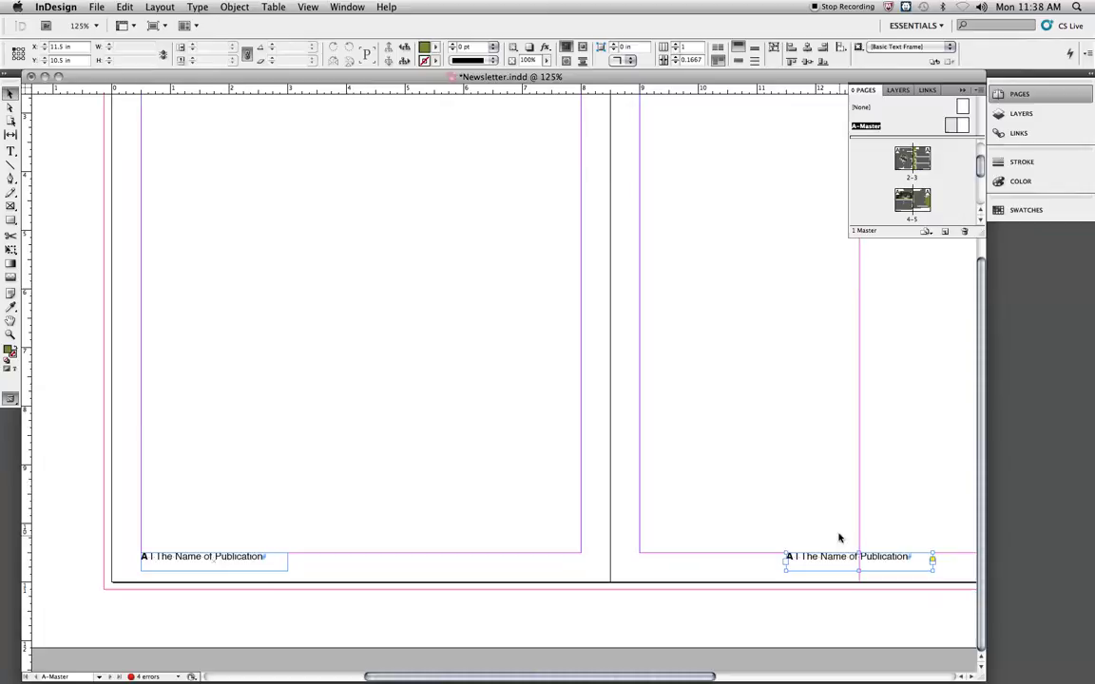
pyautogui.moveTo(733, 473); pyautogui.dragTo(616, 466)
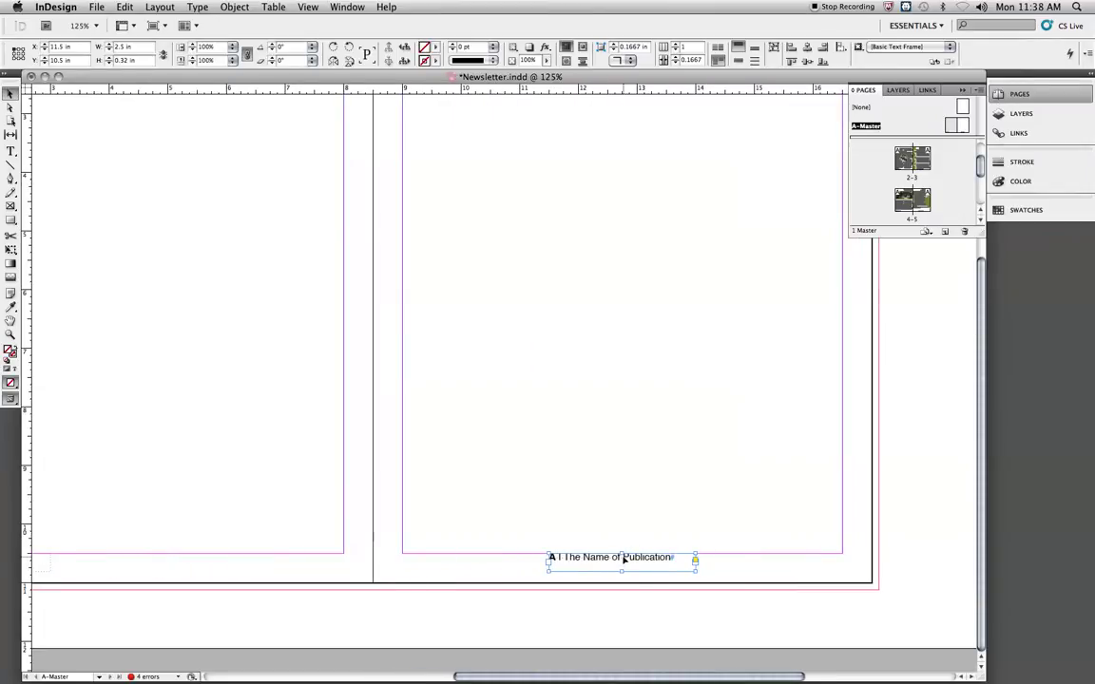
pyautogui.moveTo(628, 560); pyautogui.dragTo(772, 561)
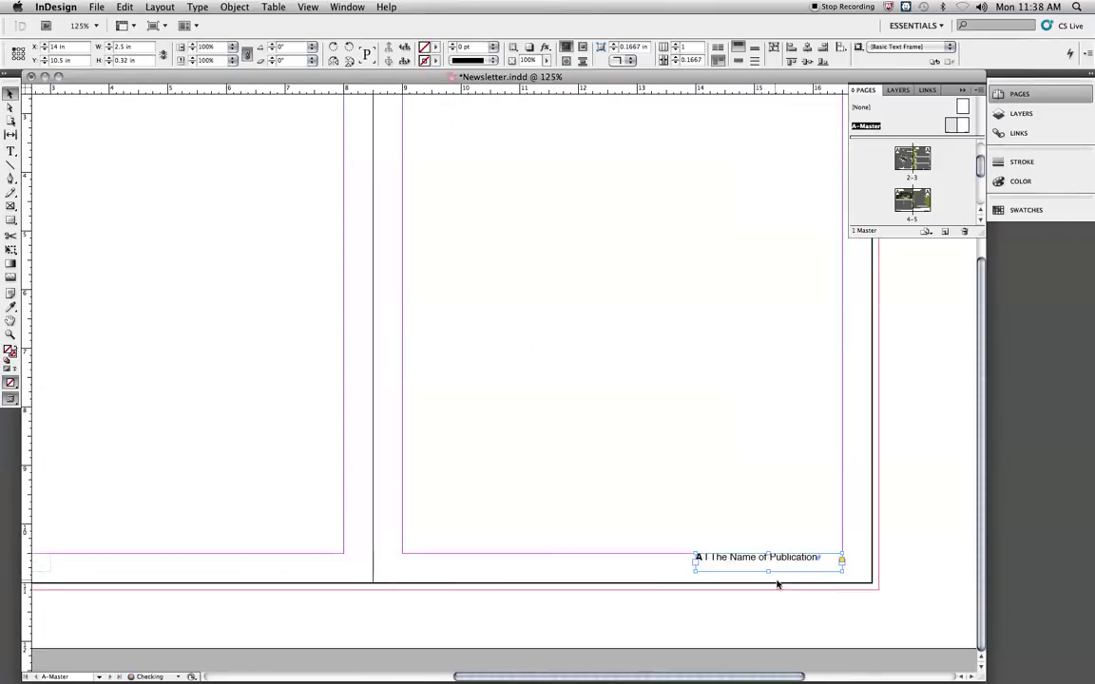
# - Move the page-number marker to the end of the copied footer and cut the leading divider
pyautogui.doubleClick(745, 558)
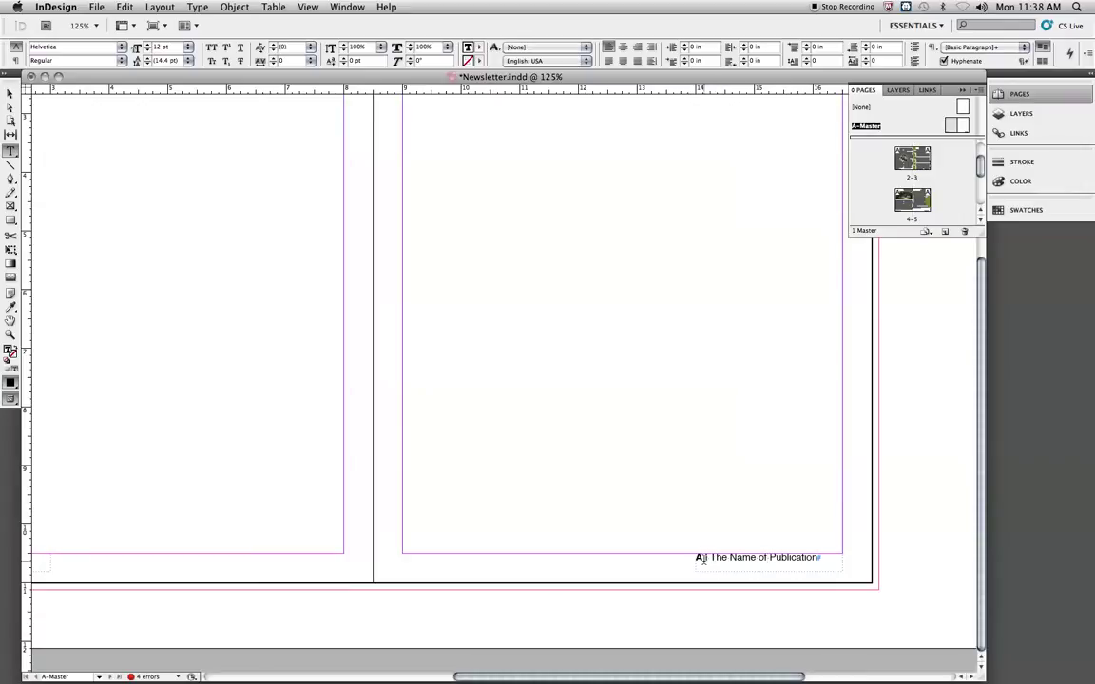
pyautogui.moveTo(701, 560); pyautogui.dragTo(686, 560)
pyautogui.press('cmd+x')
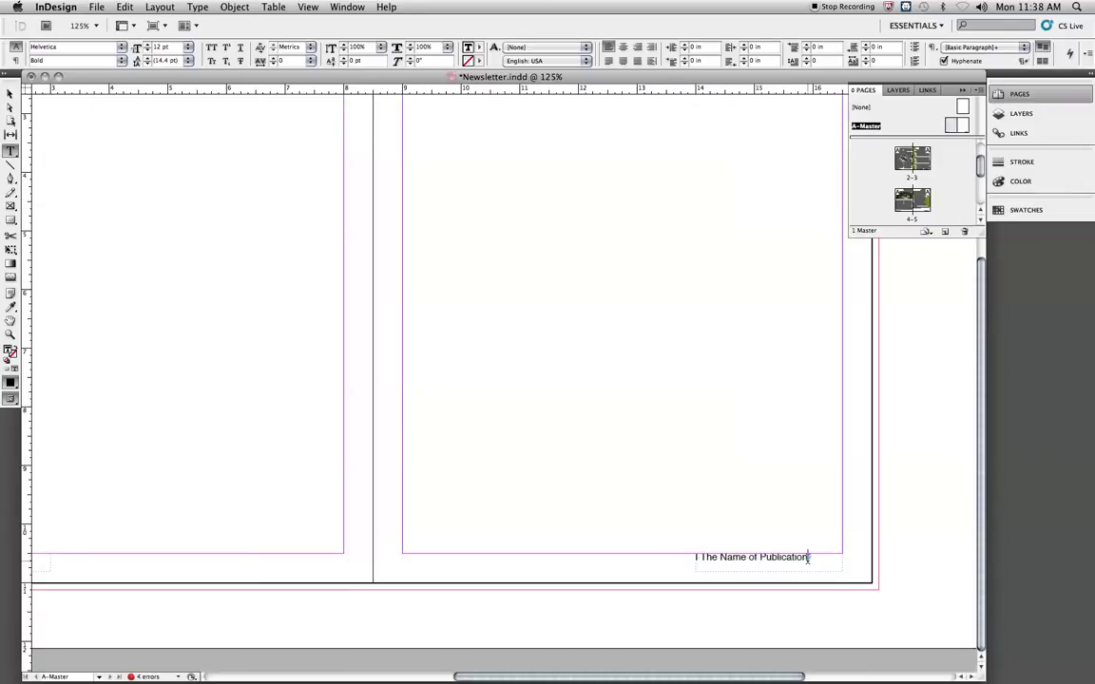
pyautogui.click(810, 558)
pyautogui.press('super+v')
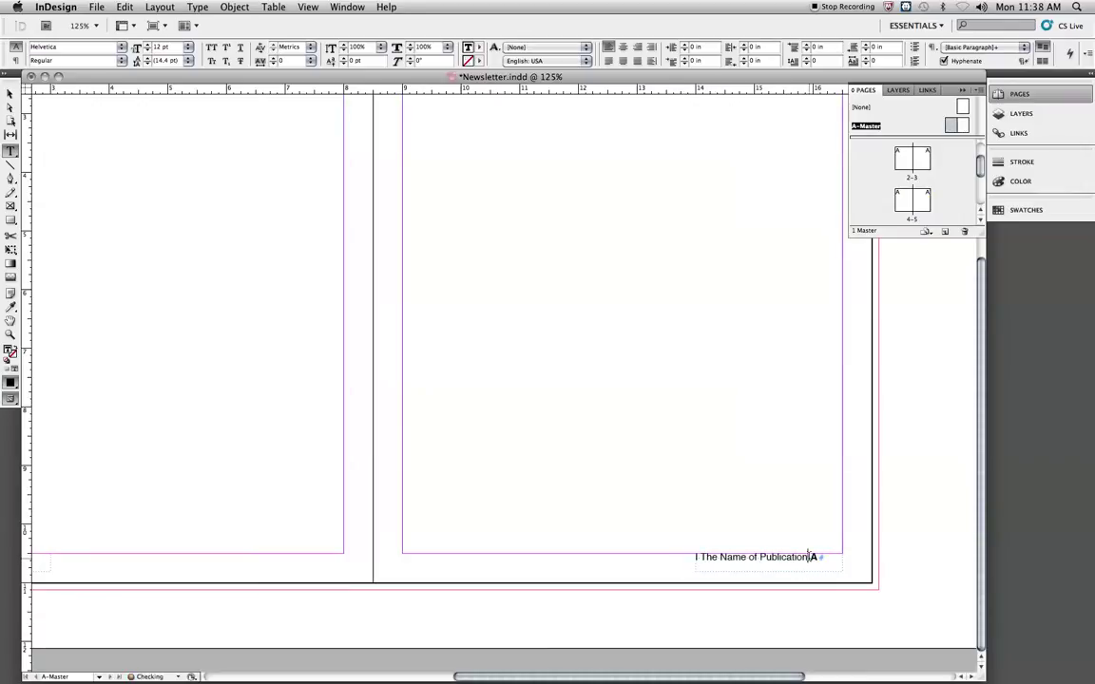
pyautogui.moveTo(701, 559); pyautogui.dragTo(681, 557)
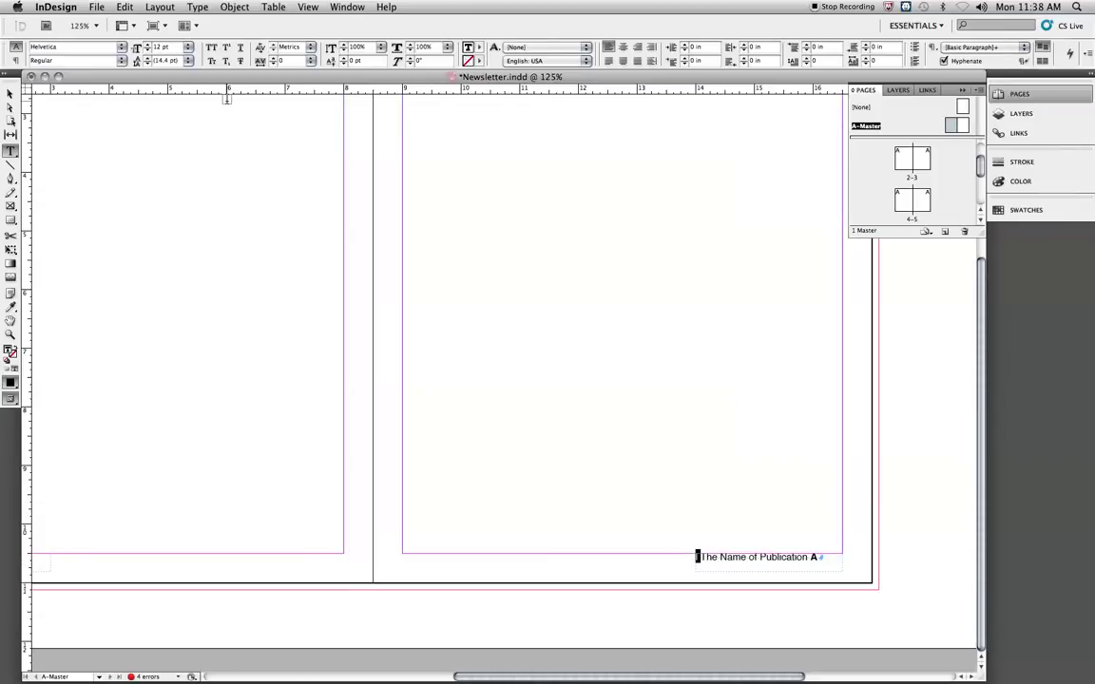
pyautogui.click(124, 7)
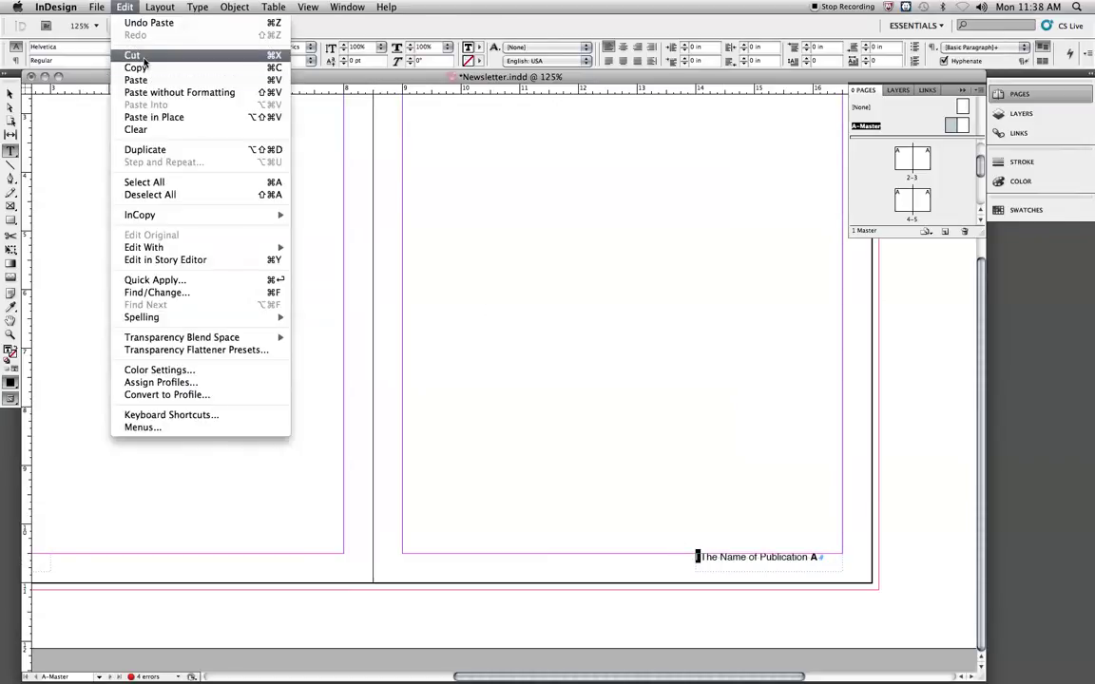
pyautogui.click(133, 55)
pyautogui.hscroll(3, 821, 561)
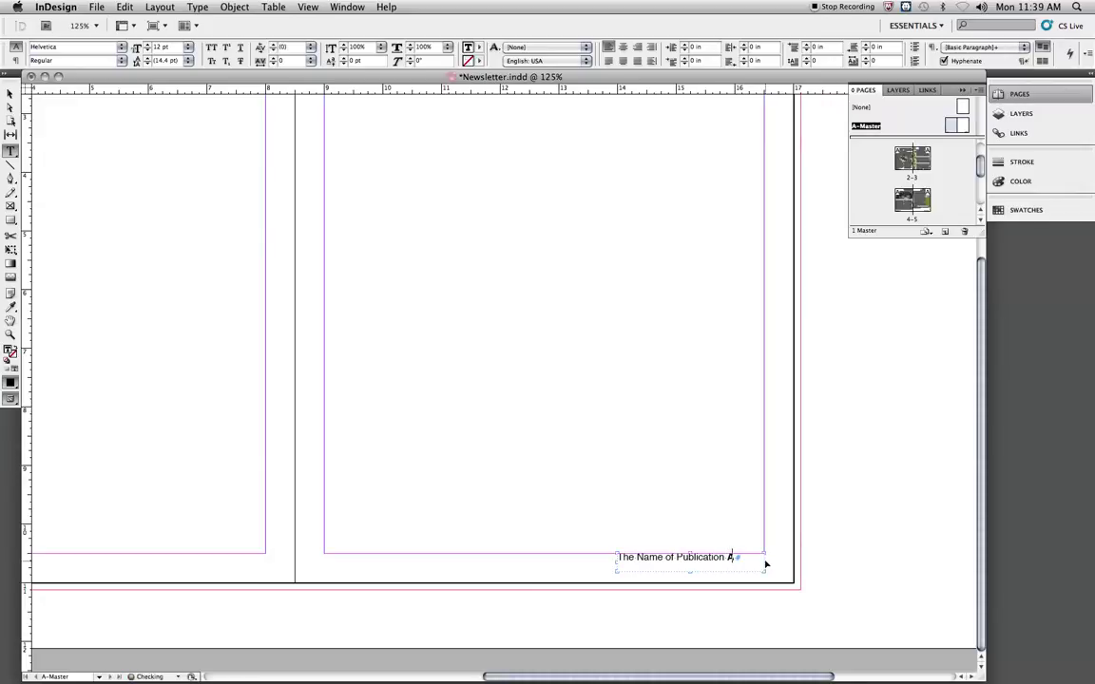
# - Right-align the right-page footer and replace the publication name with 'Issue'
pyautogui.moveTo(743, 558); pyautogui.dragTo(614, 542)
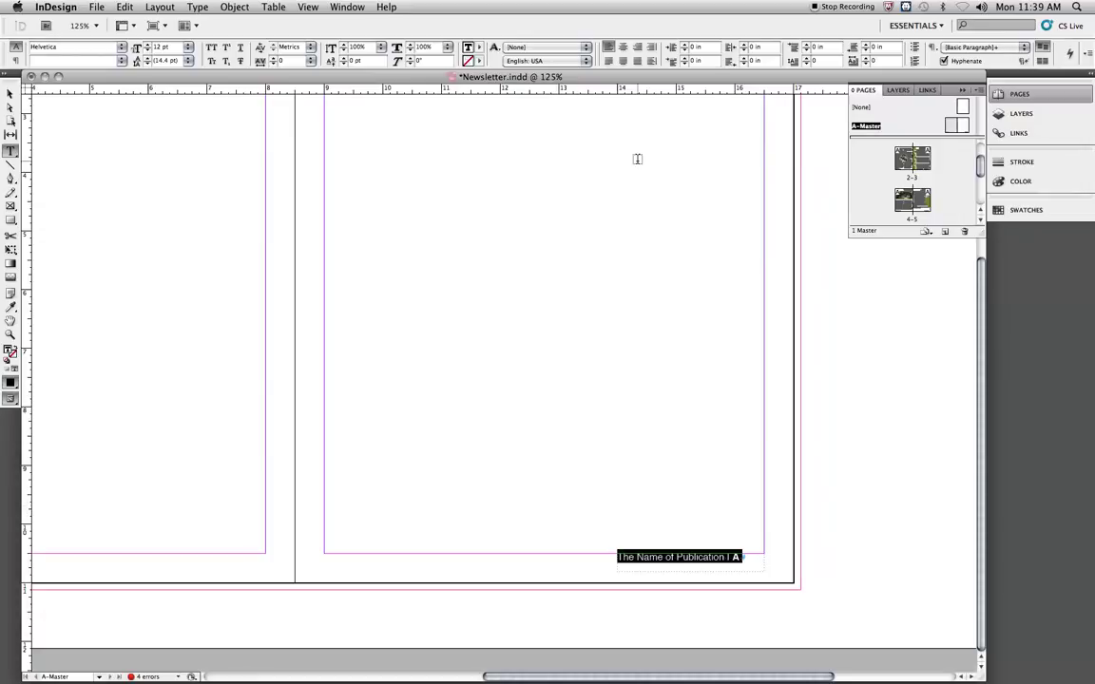
pyautogui.click(636, 47)
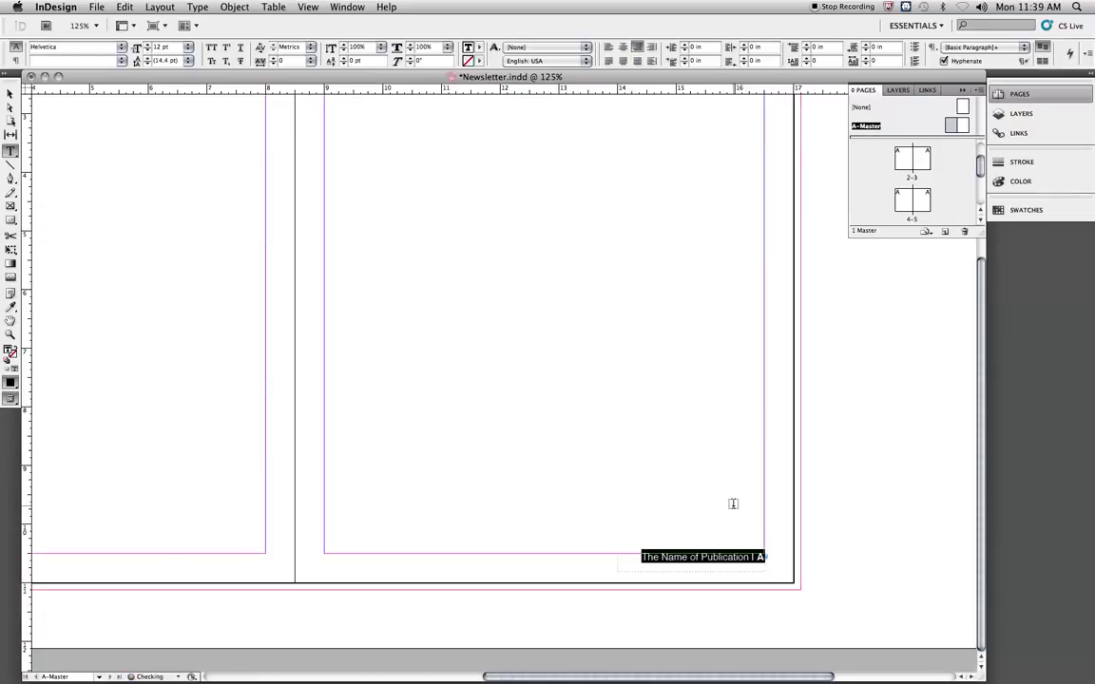
pyautogui.hscroll(3, 656, 454)
pyautogui.hscroll(2, 560, 474)
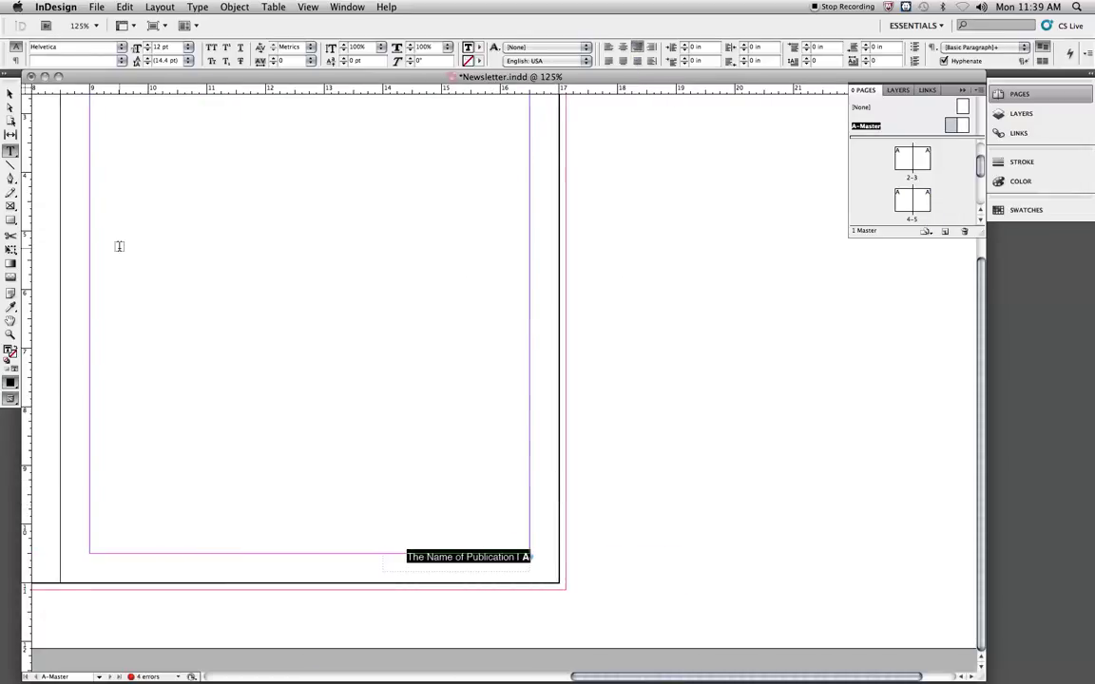
pyautogui.hscroll(2, 385, 478)
pyautogui.moveTo(427, 557); pyautogui.dragTo(299, 543)
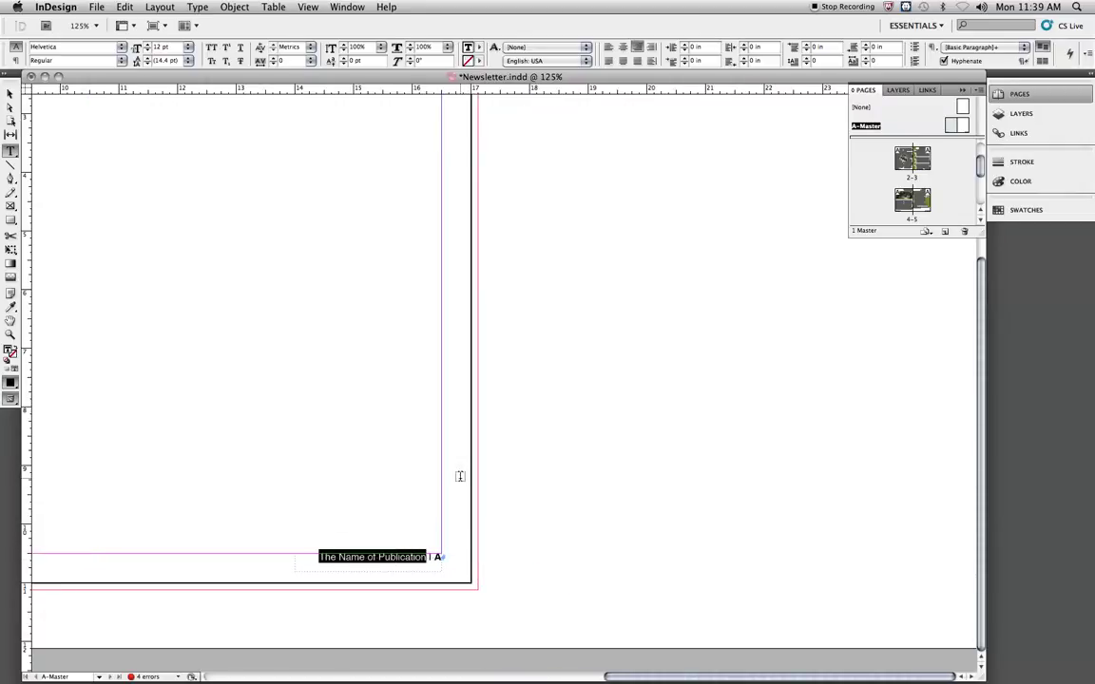
pyautogui.write('ISS')
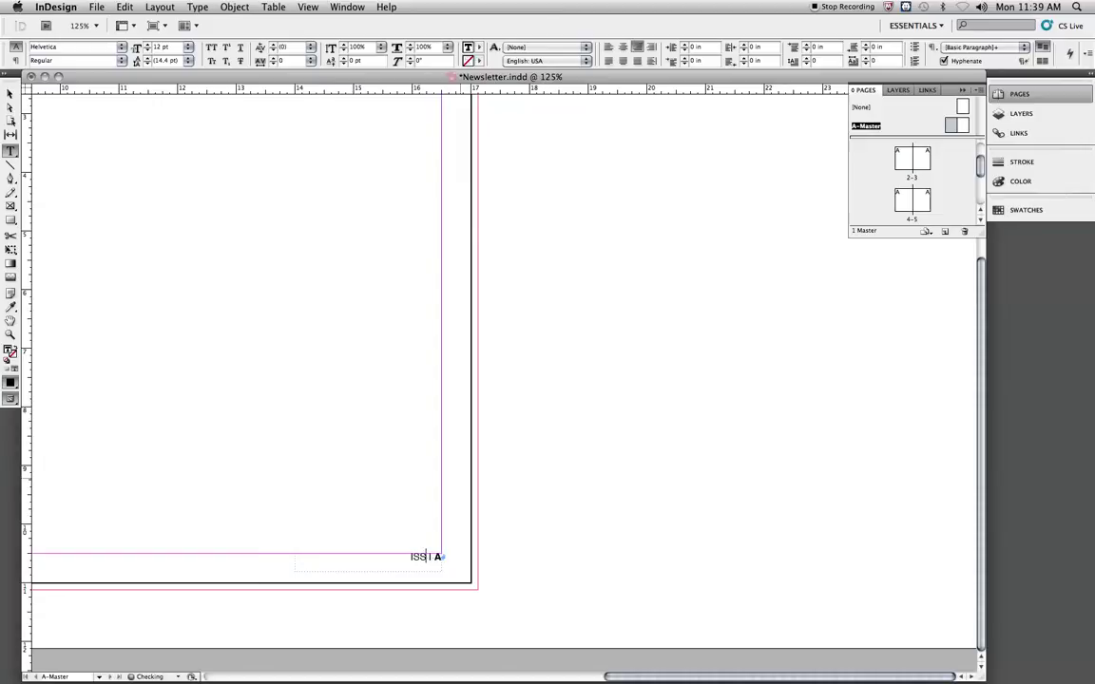
pyautogui.press('BackSpace')
pyautogui.write('u')
pyautogui.press('BackSpace')
pyautogui.write('ssue')
# - Deselect the footer and view spread 2–3, where page 3 shows 'Issue | 3'
pyautogui.click(11, 92)
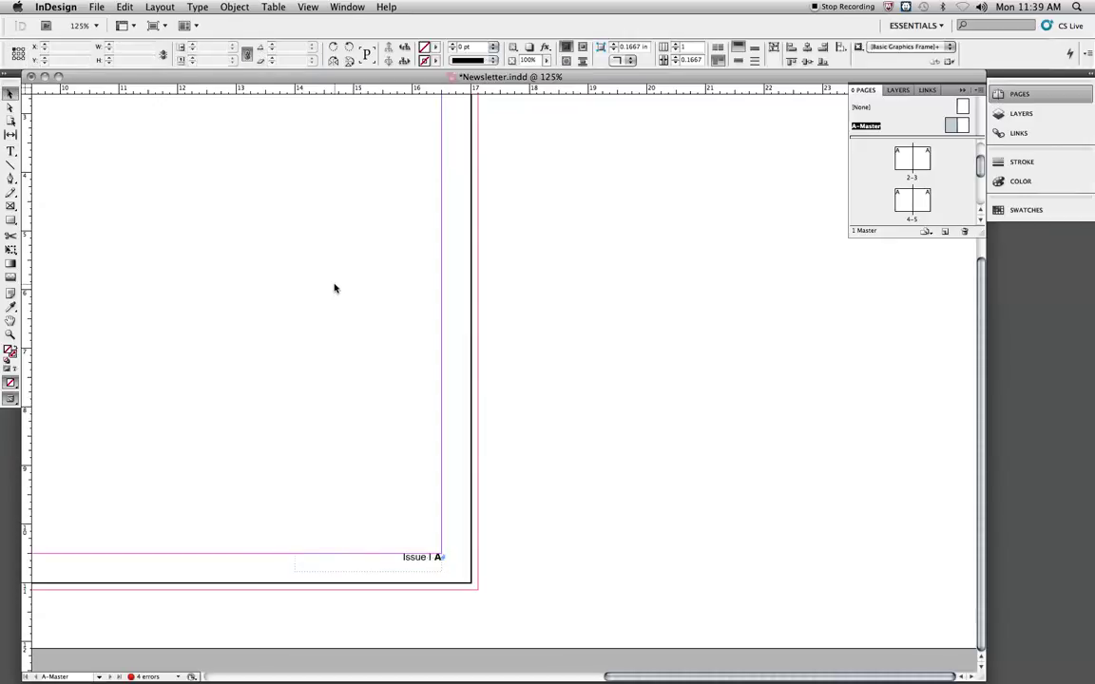
pyautogui.click(312, 317)
pyautogui.moveTo(312, 318); pyautogui.dragTo(504, 324)
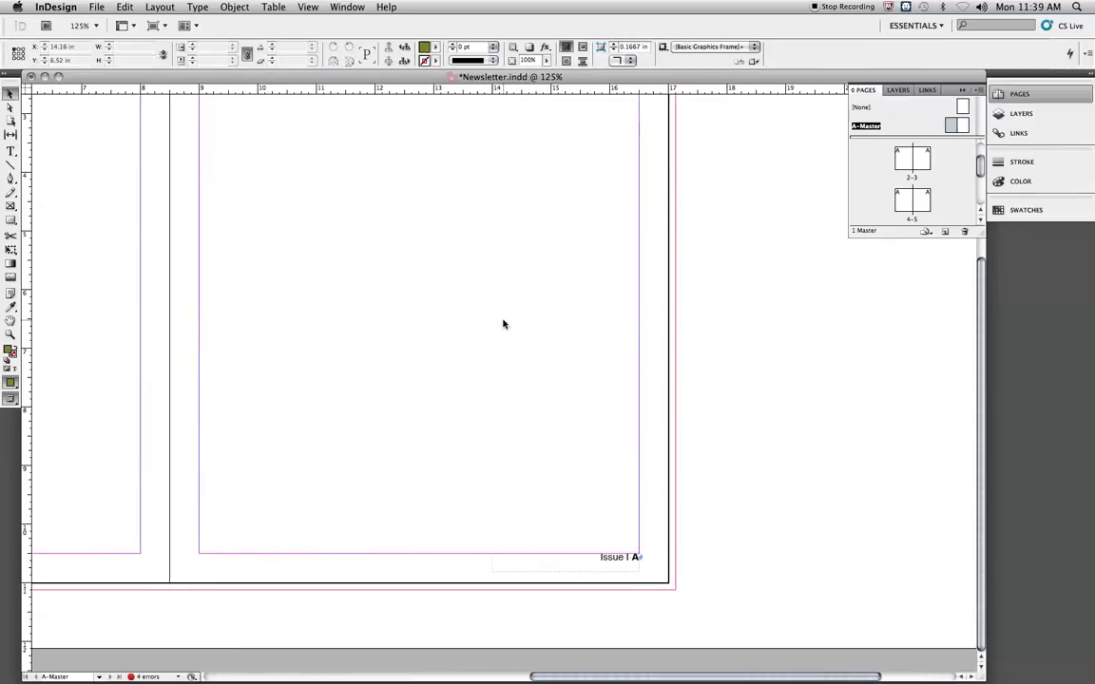
pyautogui.doubleClick(918, 163)
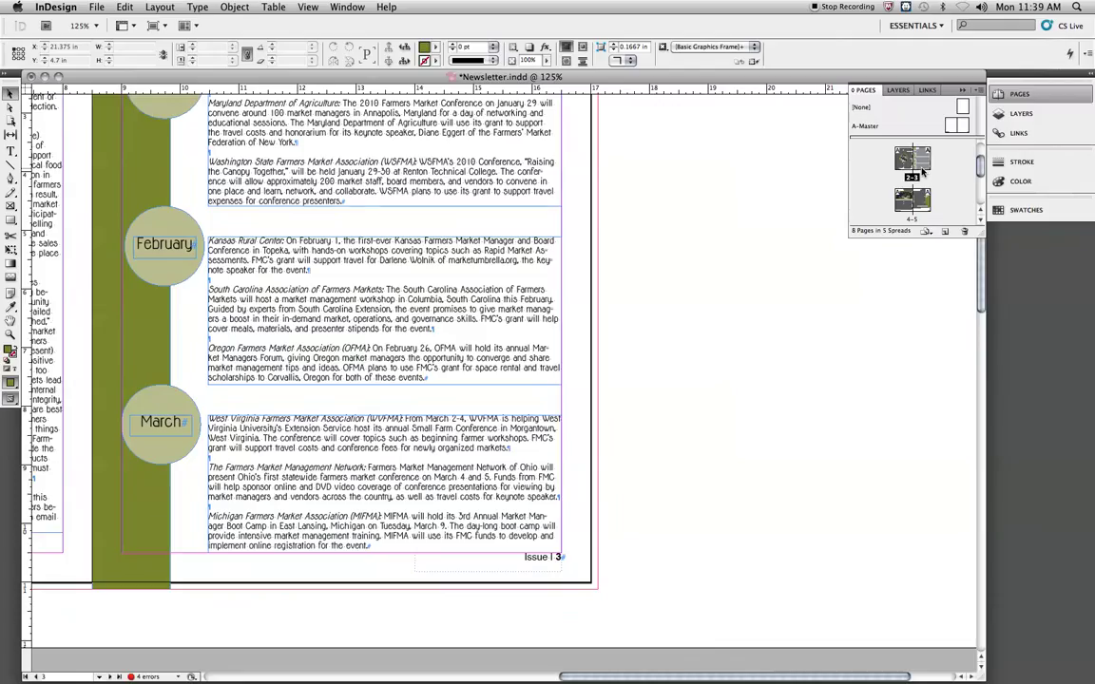
# - Scroll to page 5's 'Issue | 5' footer, undoing an accidental move of the green circle
pyautogui.scroll(-20, 799, 244)
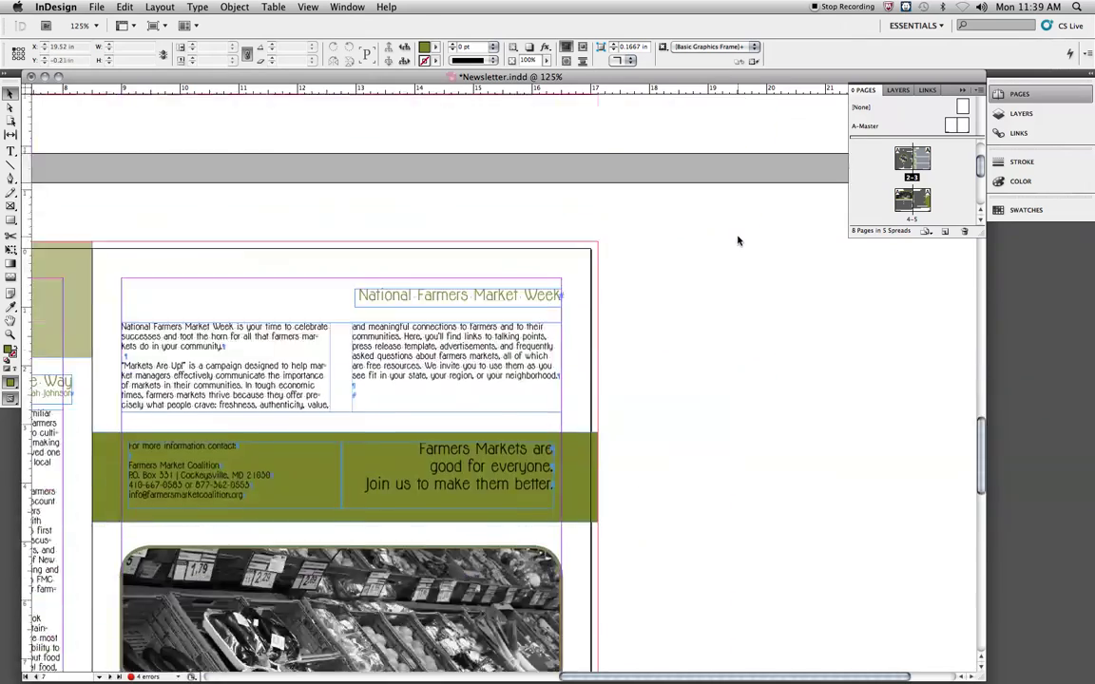
pyautogui.scroll(-15, 737, 240)
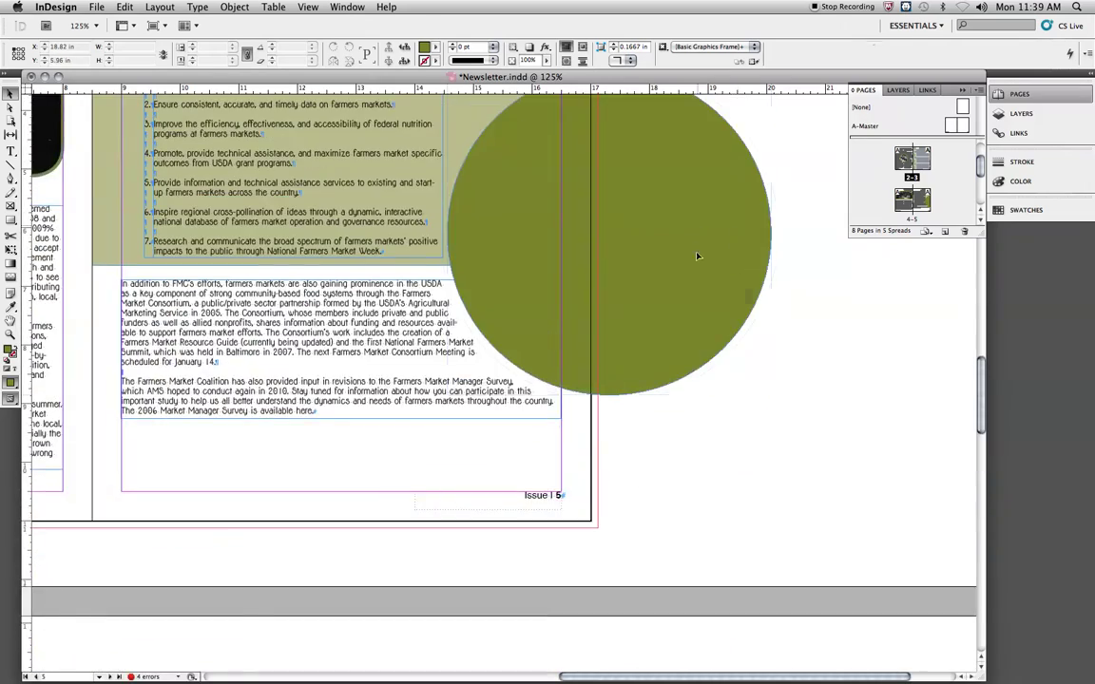
pyautogui.moveTo(696, 256); pyautogui.dragTo(654, 425)
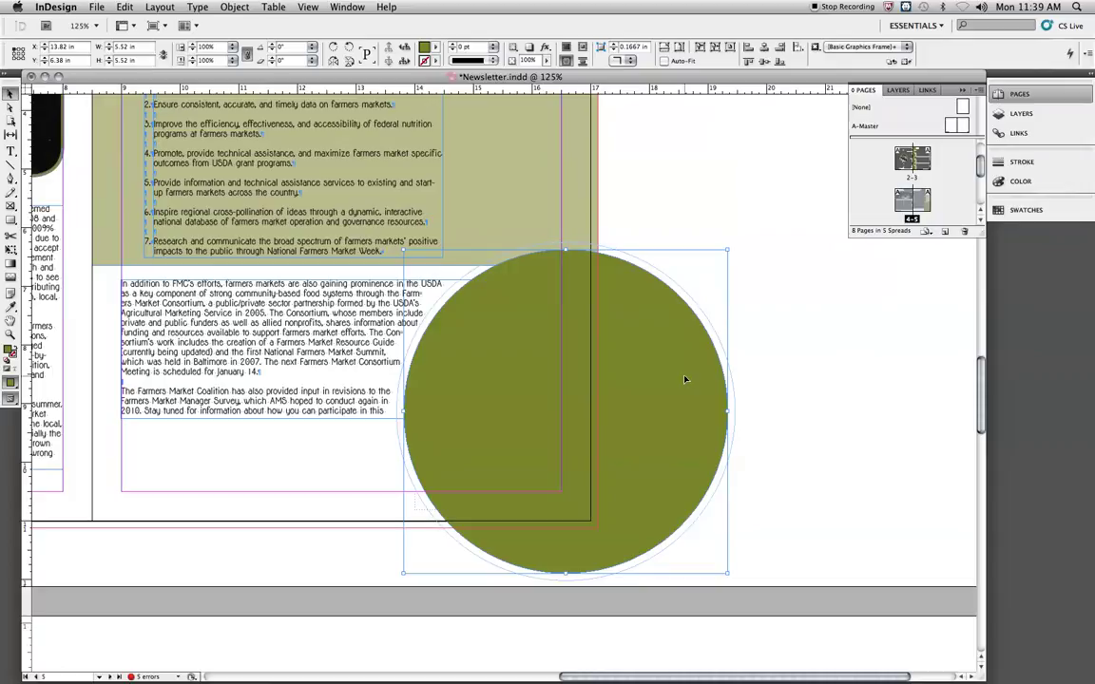
pyautogui.hotkey('ctrl', 'z')
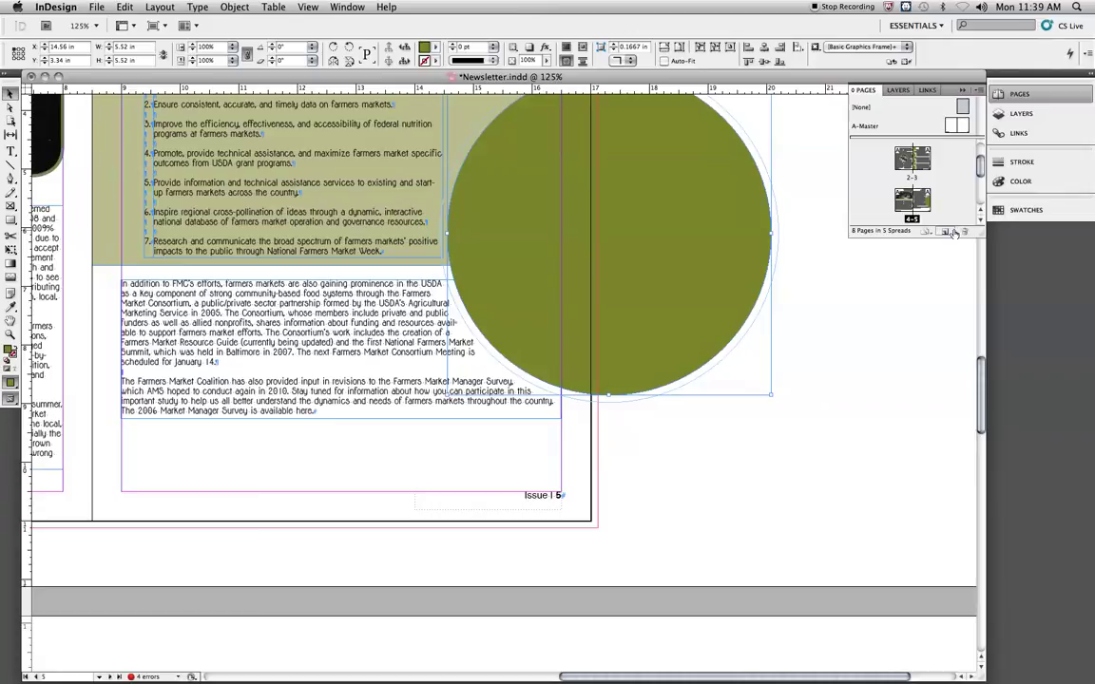
# - Return to the A-Master spread and bring up the Layers panel
pyautogui.click(926, 89)
pyautogui.click(893, 90)
pyautogui.click(861, 89)
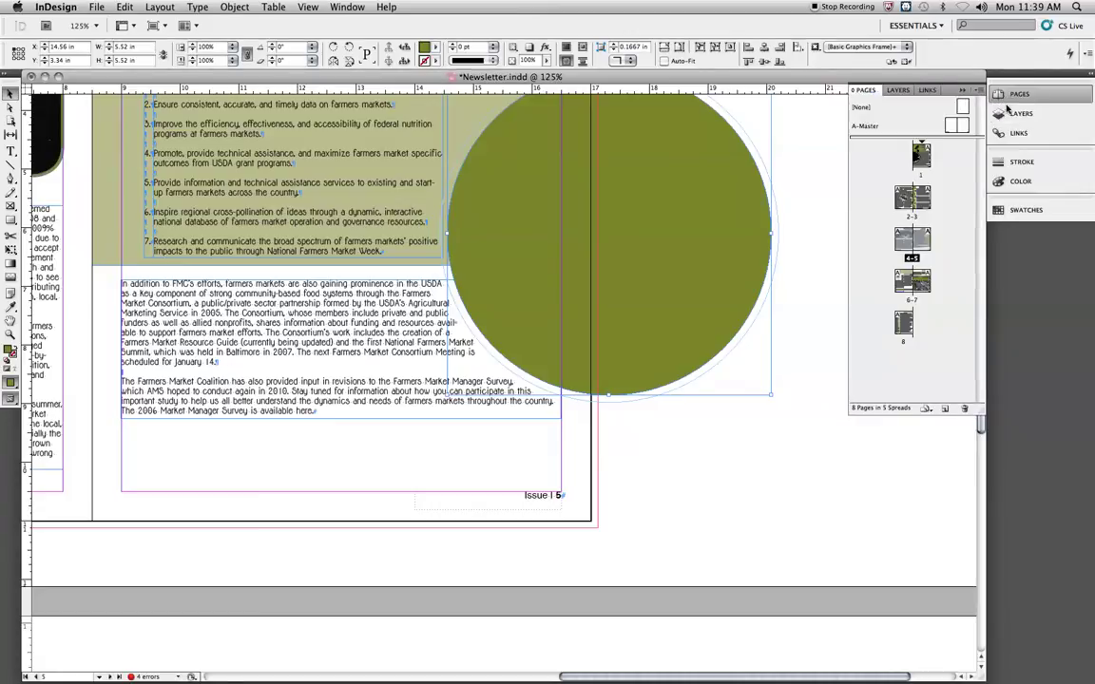
pyautogui.click(344, 5)
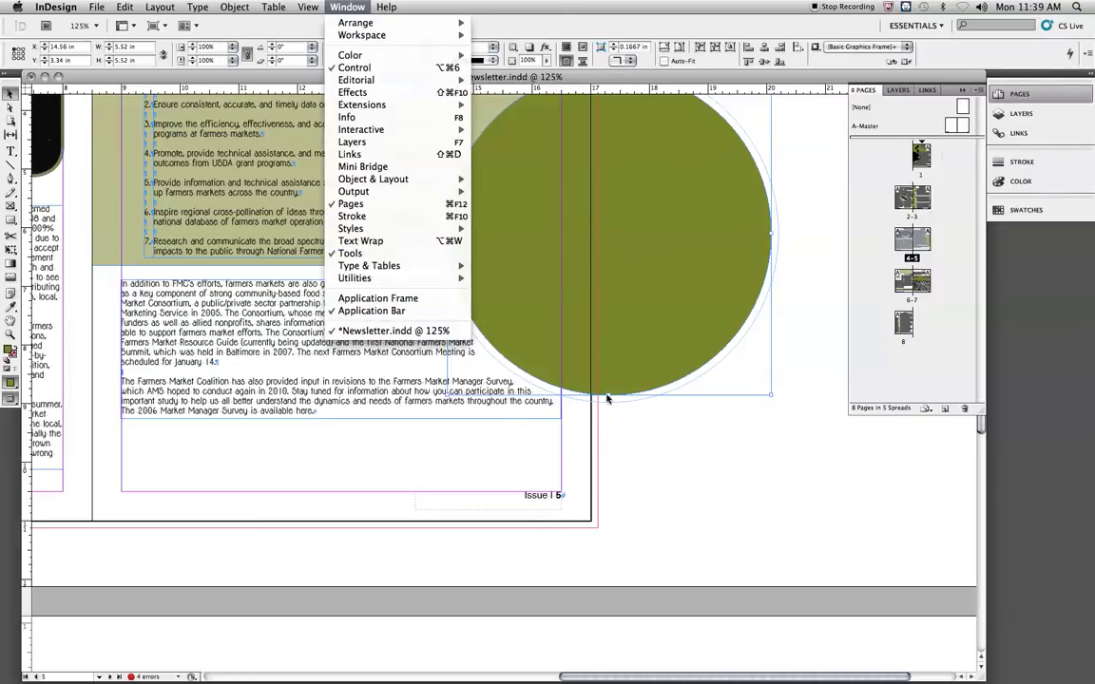
pyautogui.click(960, 128)
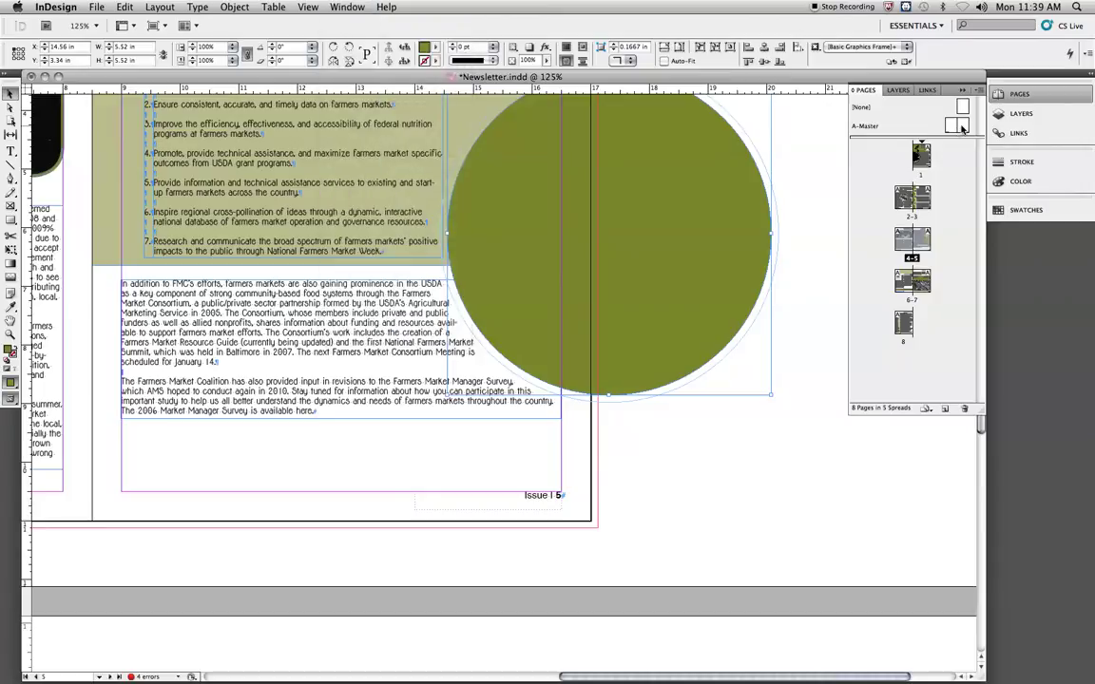
pyautogui.click(898, 89)
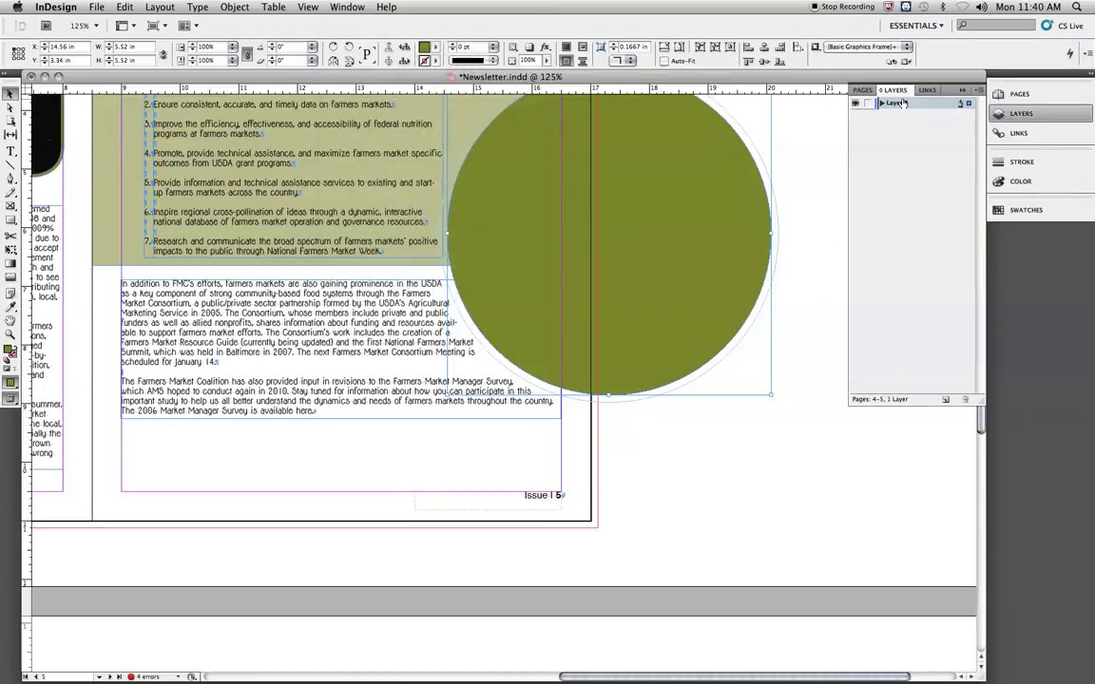
pyautogui.click(864, 89)
pyautogui.doubleClick(959, 128)
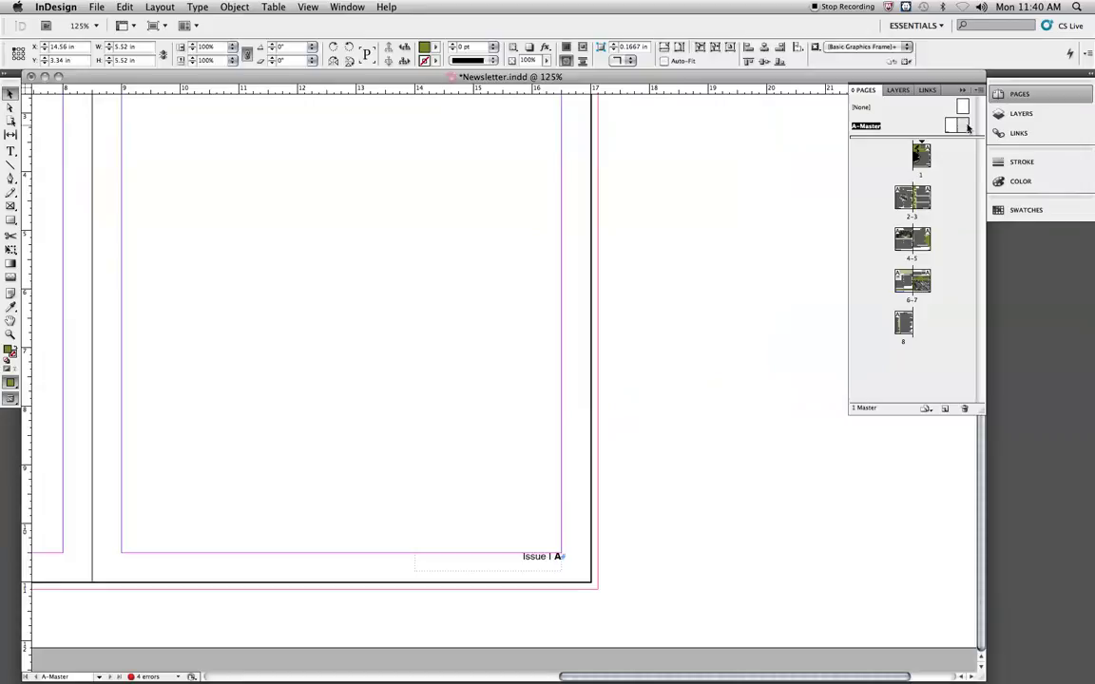
pyautogui.click(1000, 93)
pyautogui.click(1006, 114)
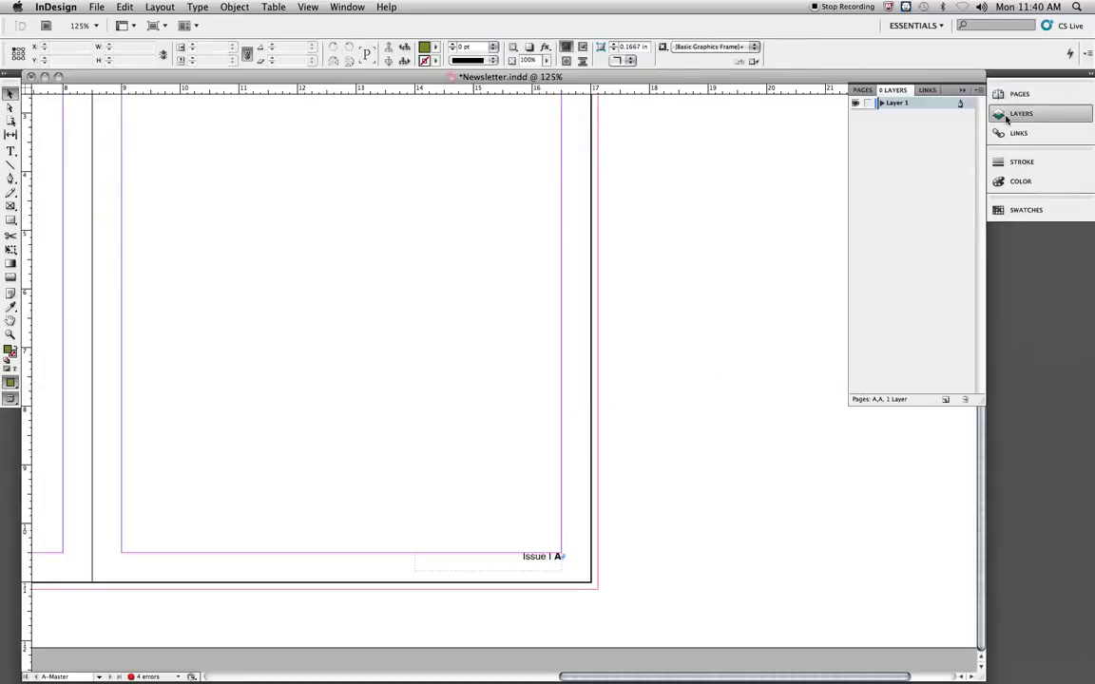
# - Add a new layer above Layer 1 and name it 'page numbers'
pyautogui.click(946, 399)
pyautogui.doubleClick(898, 102)
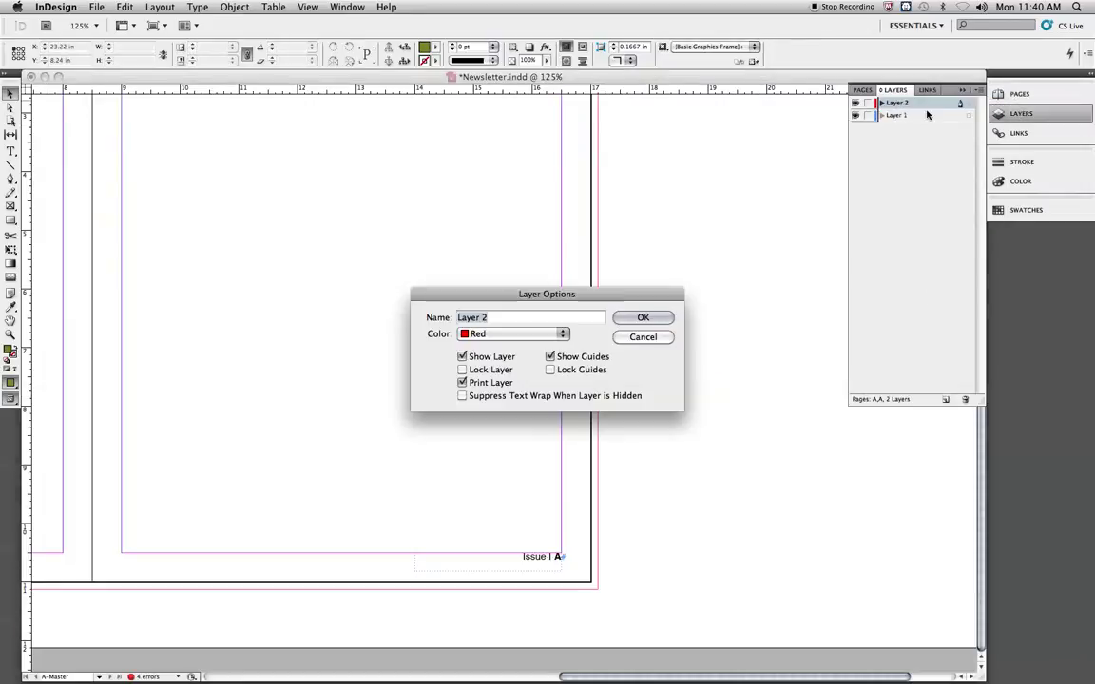
pyautogui.write('page numbers')
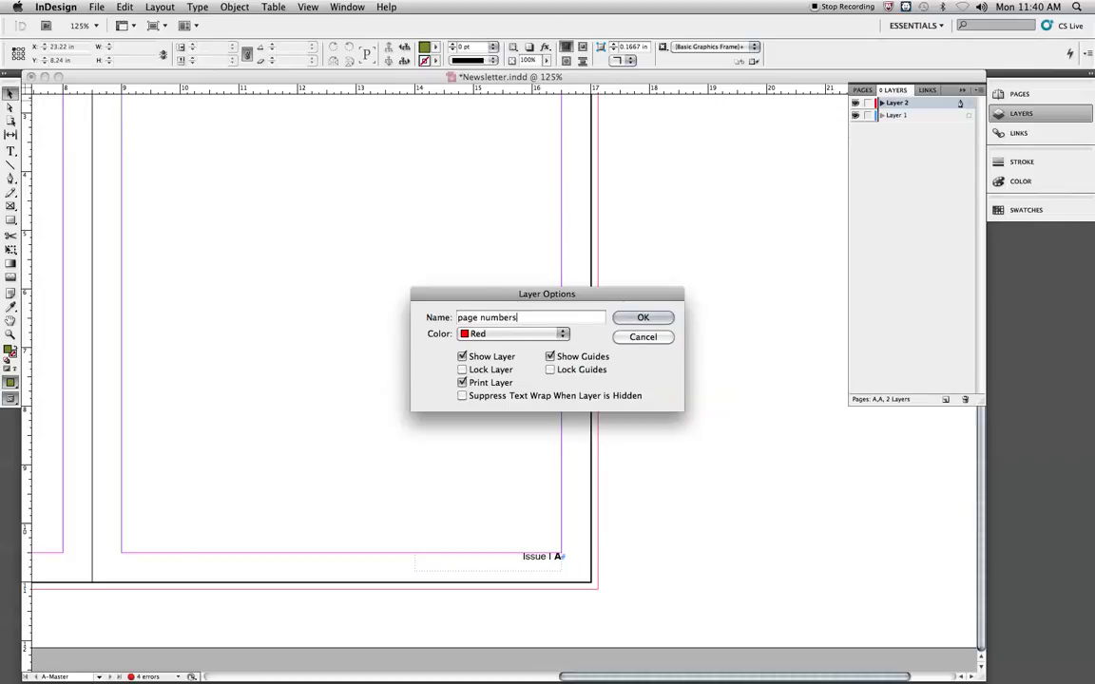
pyautogui.press('Return')
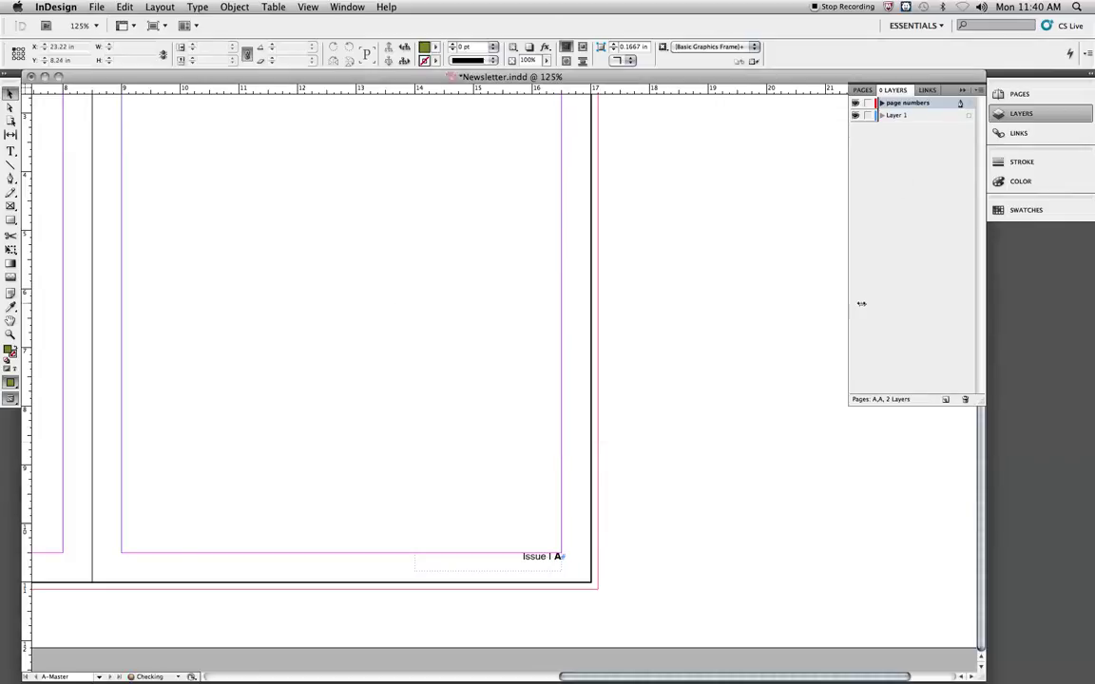
# - Move the 'Issue | A' and 'A | The Name of Publication' frames to page numbers, then lock it
pyautogui.click(561, 555)
pyautogui.hscroll(3, 331, 525)
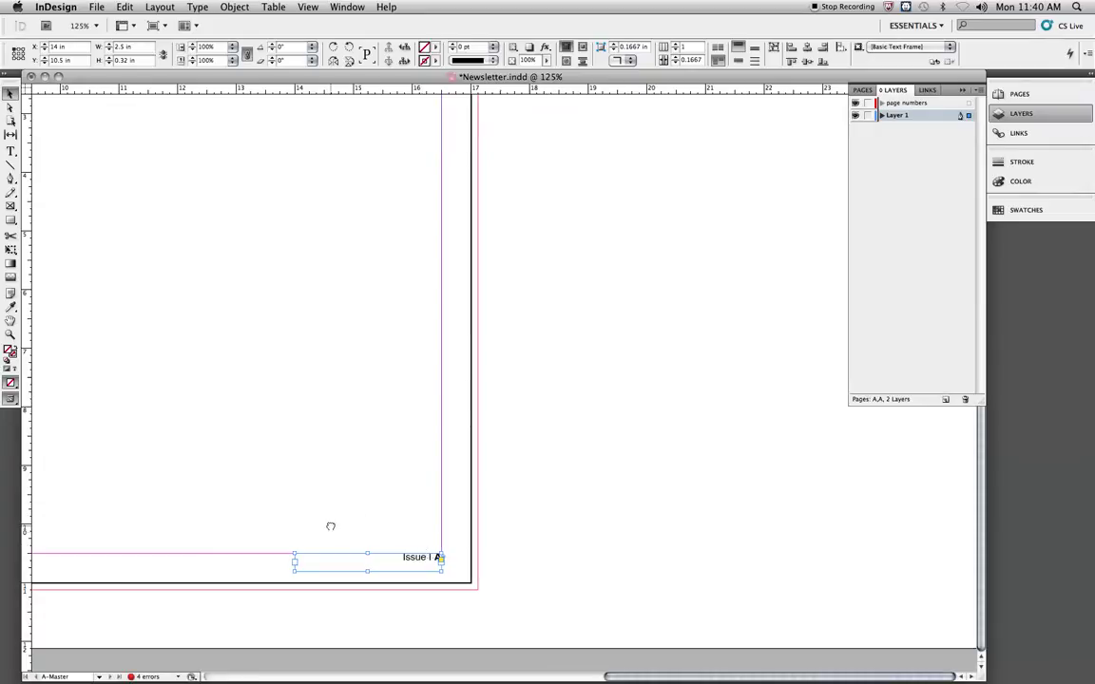
pyautogui.hscroll(-5, 331, 526)
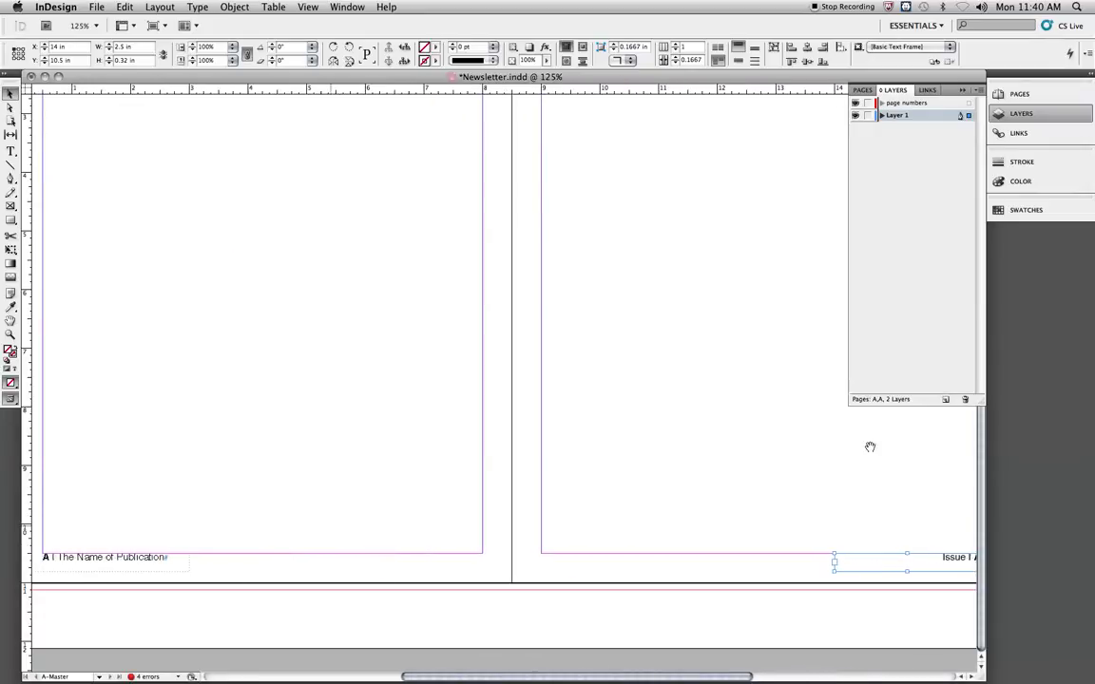
pyautogui.keyDown('shift'); pyautogui.click(149, 565); pyautogui.keyUp('shift')
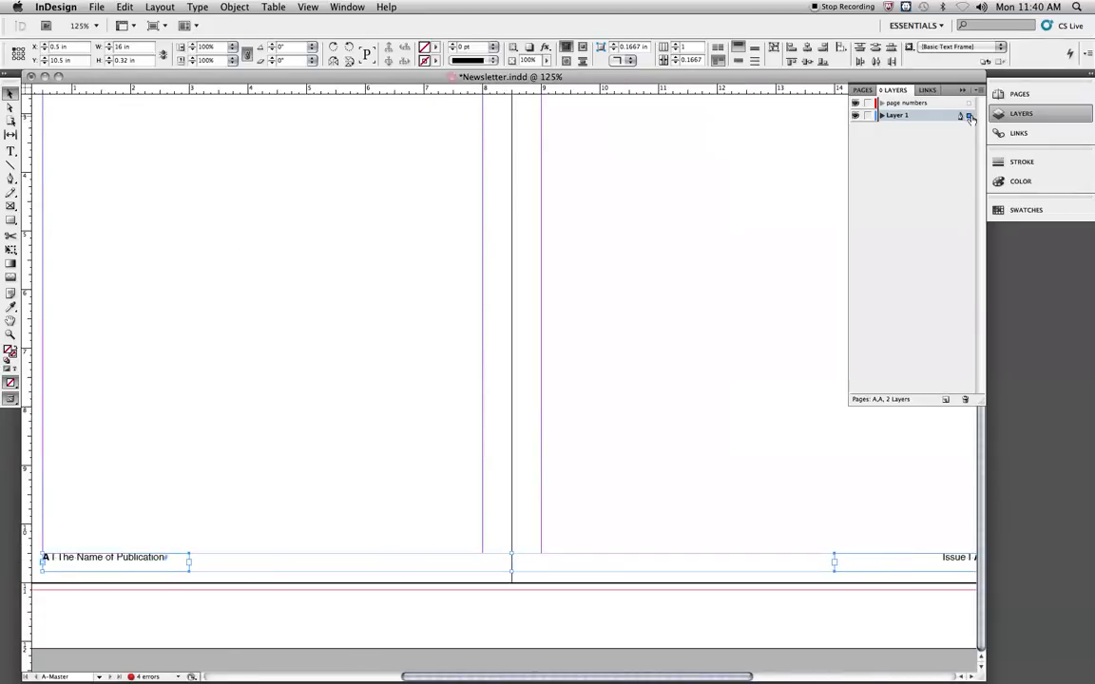
pyautogui.moveTo(970, 116); pyautogui.dragTo(961, 102)
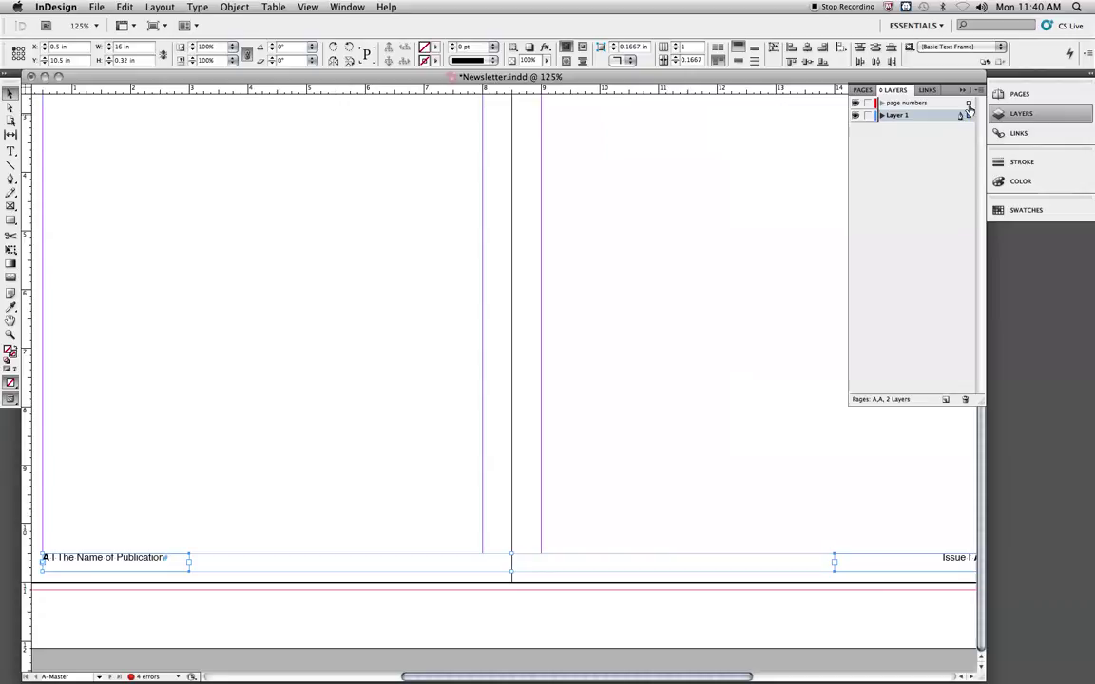
pyautogui.click(867, 103)
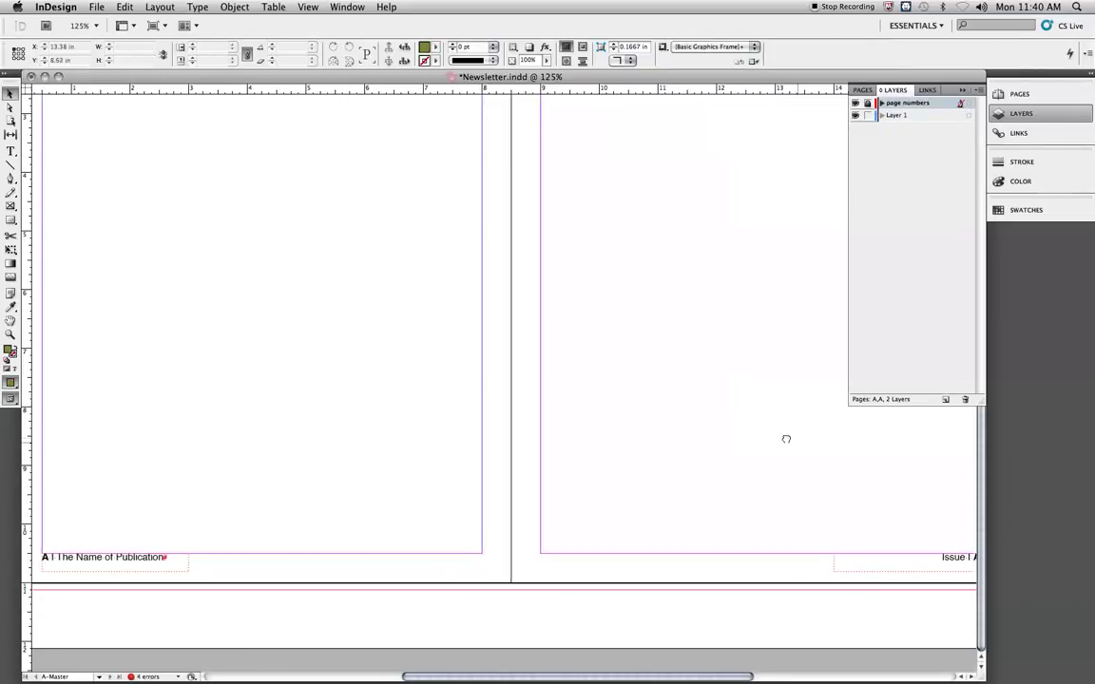
pyautogui.moveTo(784, 440); pyautogui.dragTo(621, 390)
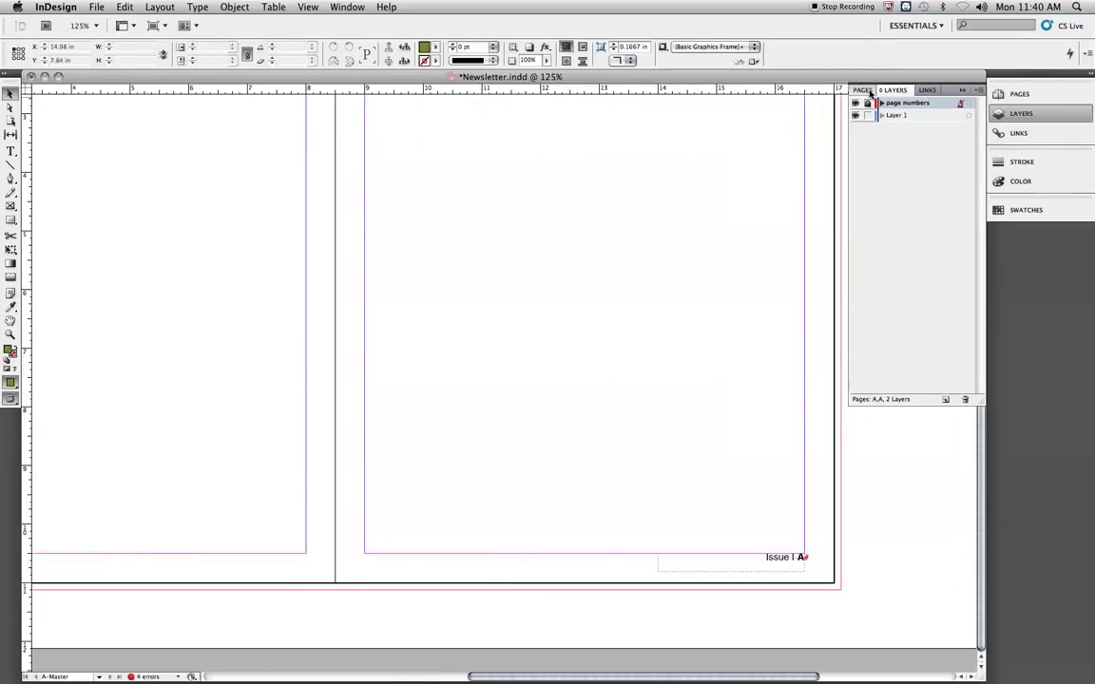
# - Test the olive circle under page 5's footer and undo, then duplicate A-Master as B-Master
pyautogui.click(867, 92)
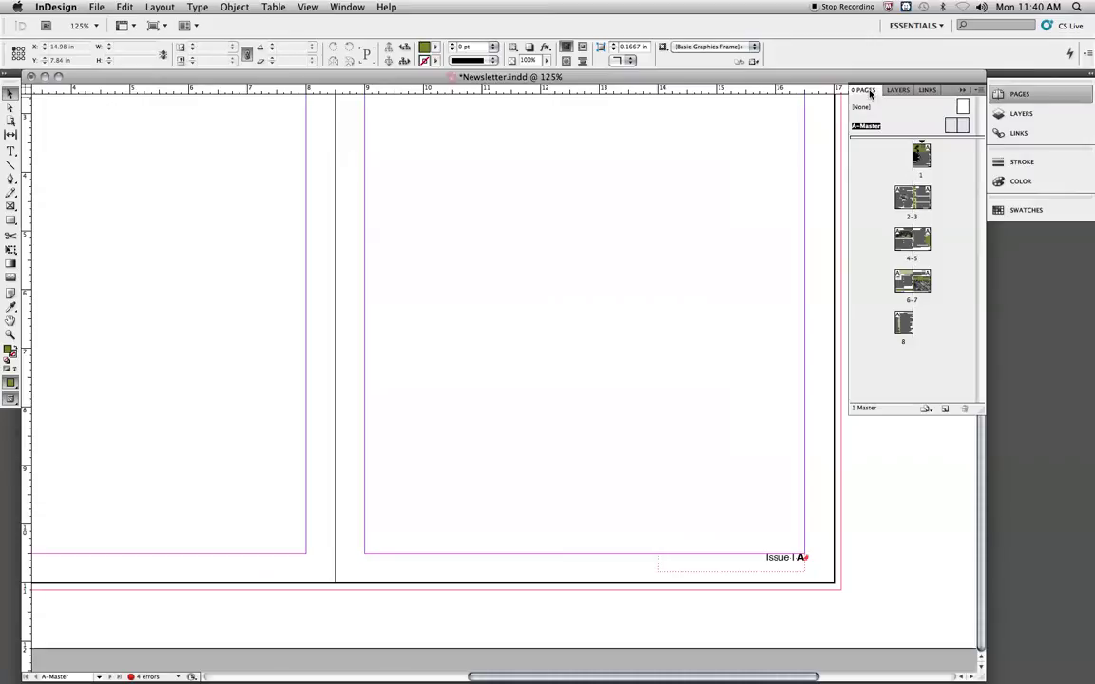
pyautogui.doubleClick(924, 243)
pyautogui.moveTo(756, 240); pyautogui.dragTo(695, 400)
pyautogui.click(867, 444)
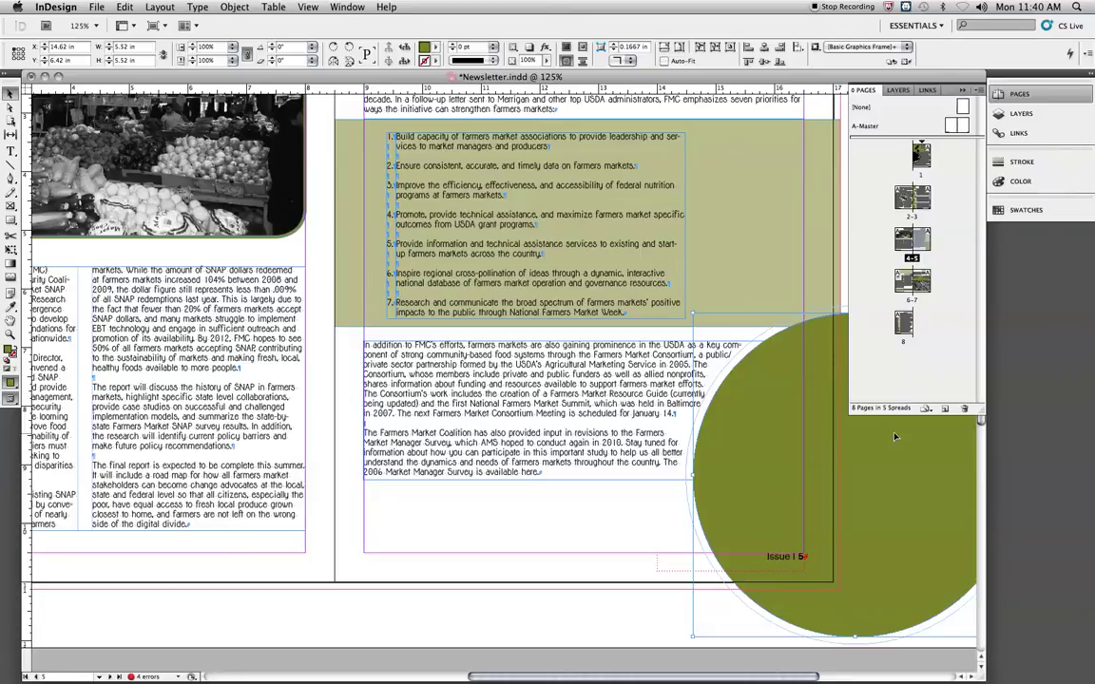
pyautogui.press('super+z')
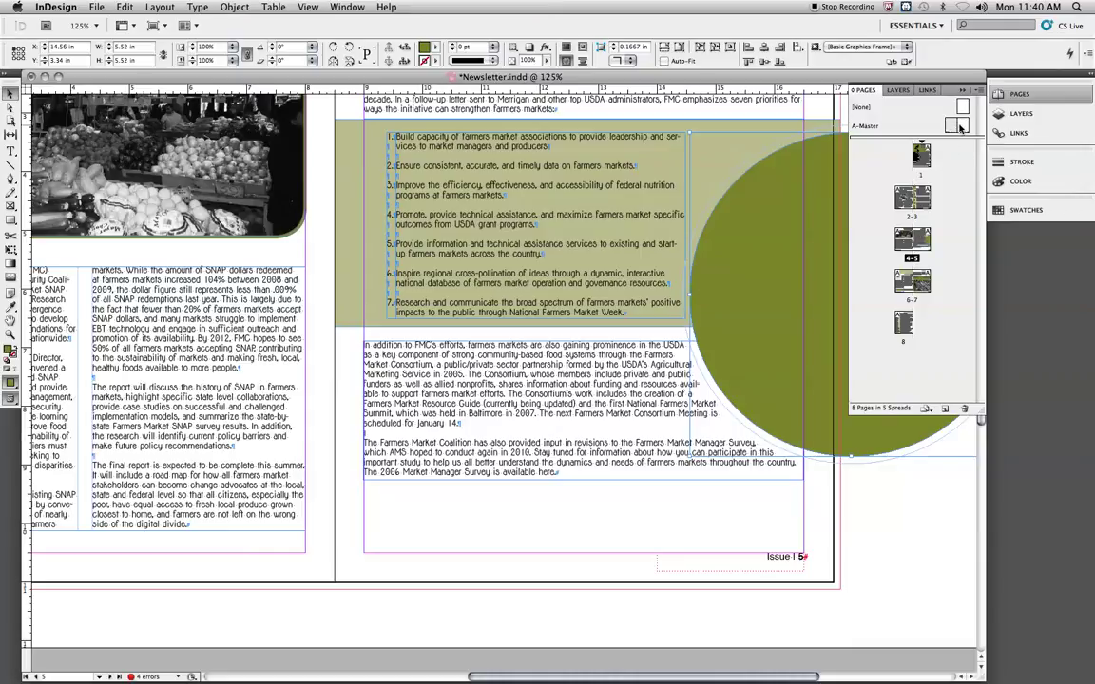
pyautogui.moveTo(962, 126); pyautogui.dragTo(945, 407)
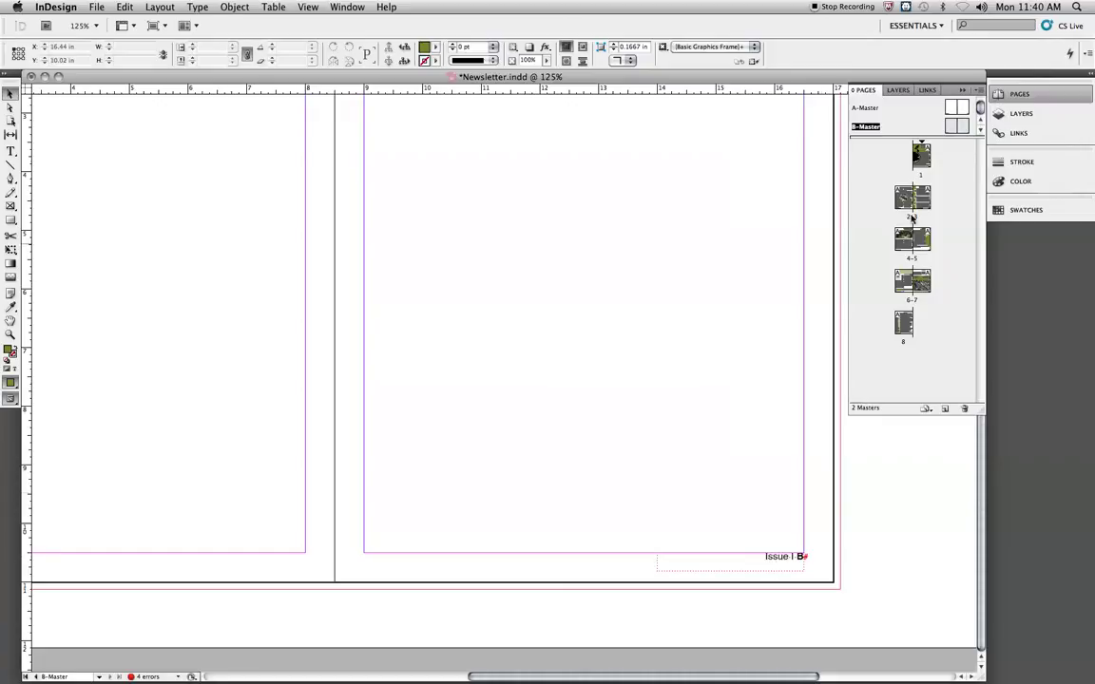
# - Unlock the page numbers layer and make the 'Issue | B' footer text white
pyautogui.click(1017, 113)
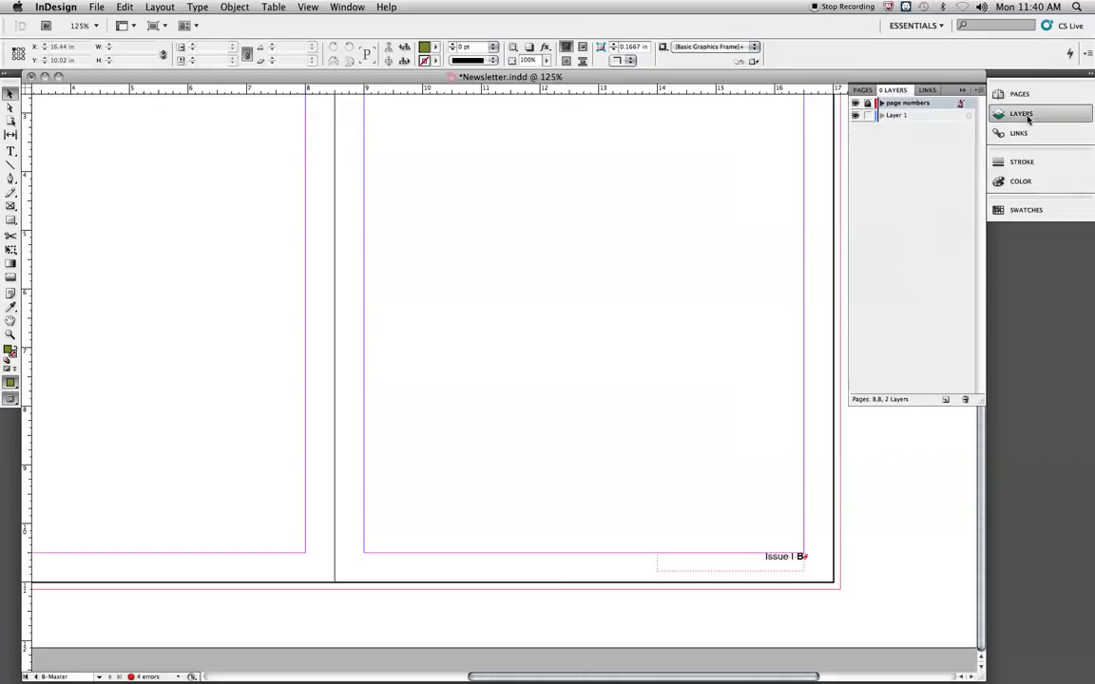
pyautogui.click(867, 102)
pyautogui.click(778, 563)
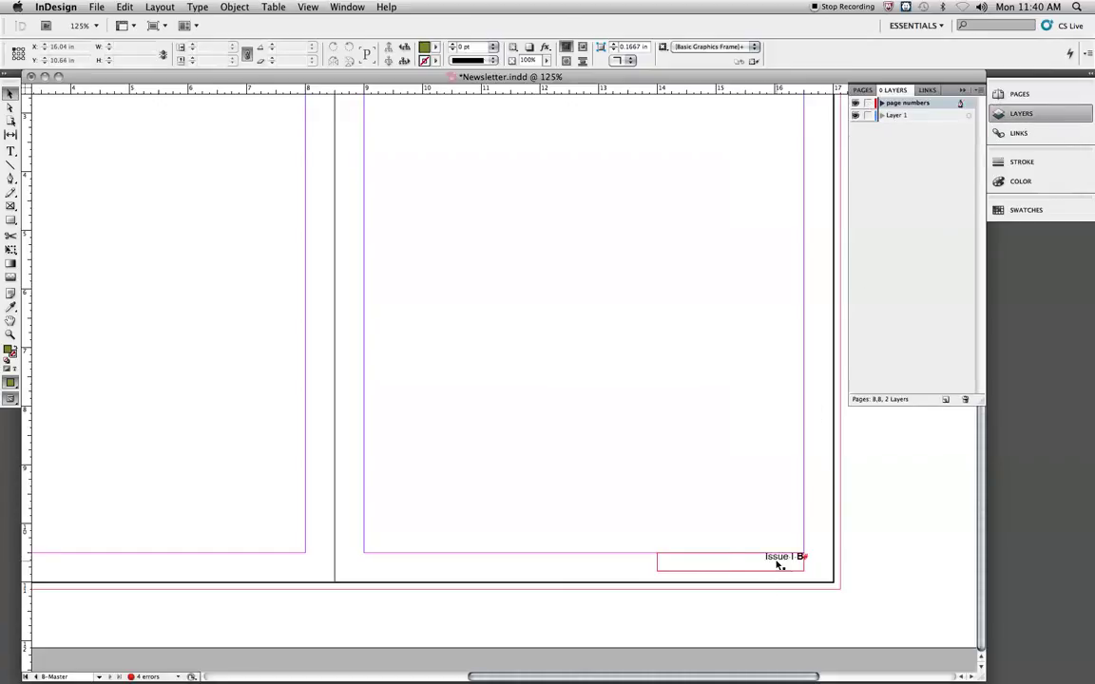
pyautogui.doubleClick(757, 558)
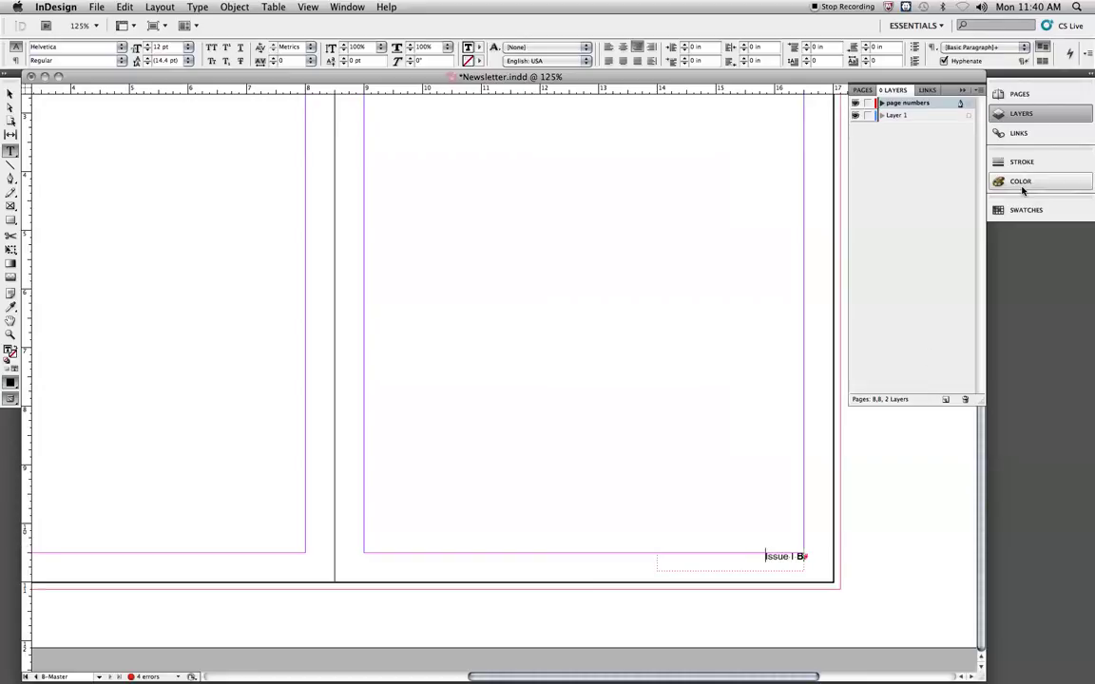
pyautogui.click(1021, 181)
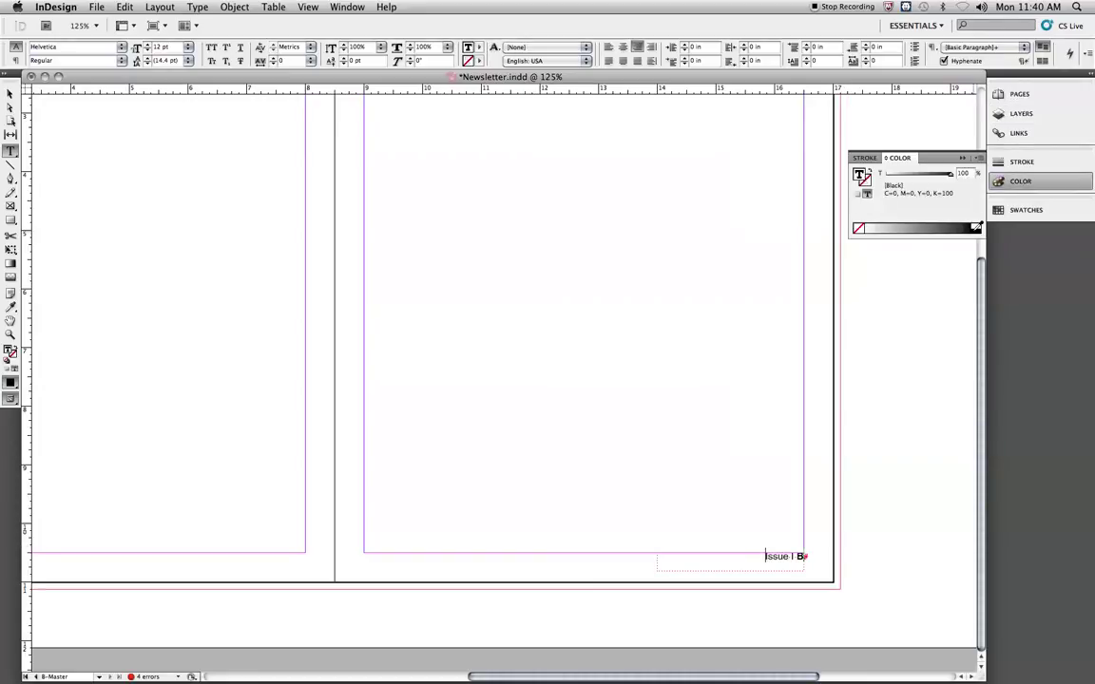
pyautogui.click(976, 227)
pyautogui.press('super+a')
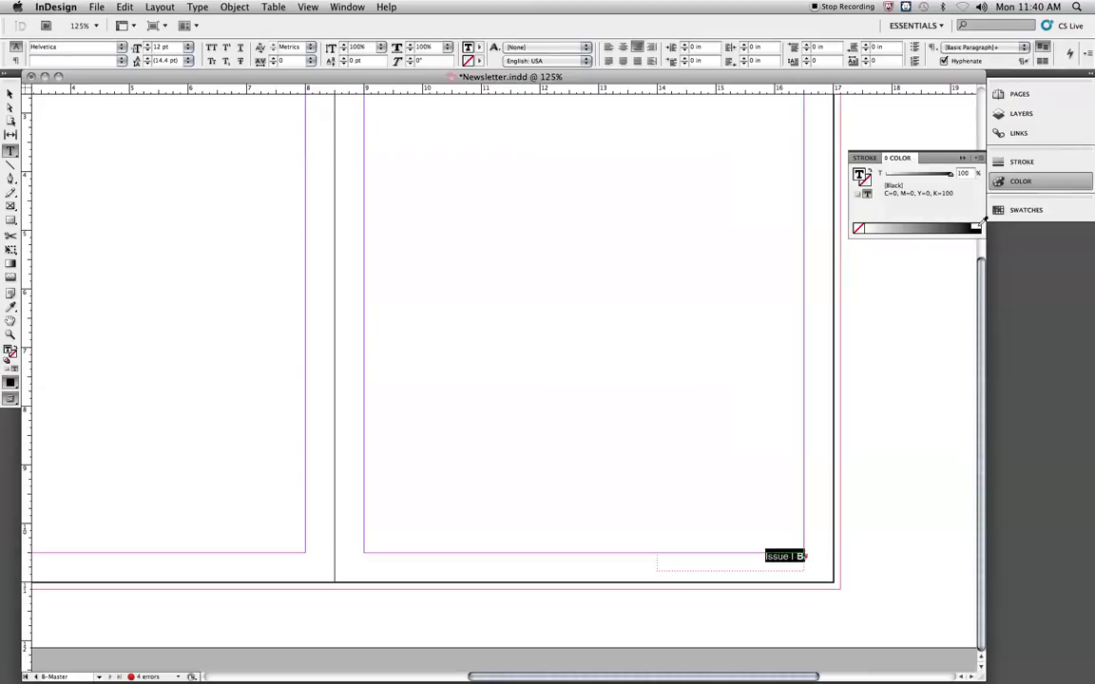
pyautogui.click(977, 226)
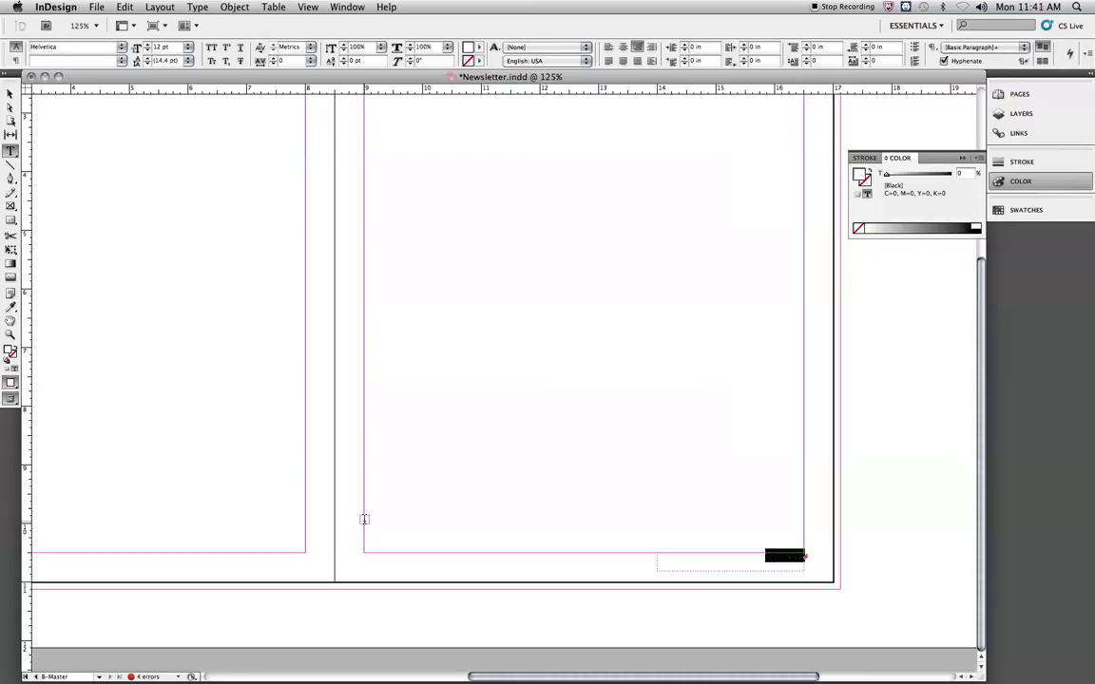
pyautogui.click(335, 542)
# - Make the 'B | The Name of Publication' footer text white as well
pyautogui.hscroll(-6, 475, 513)
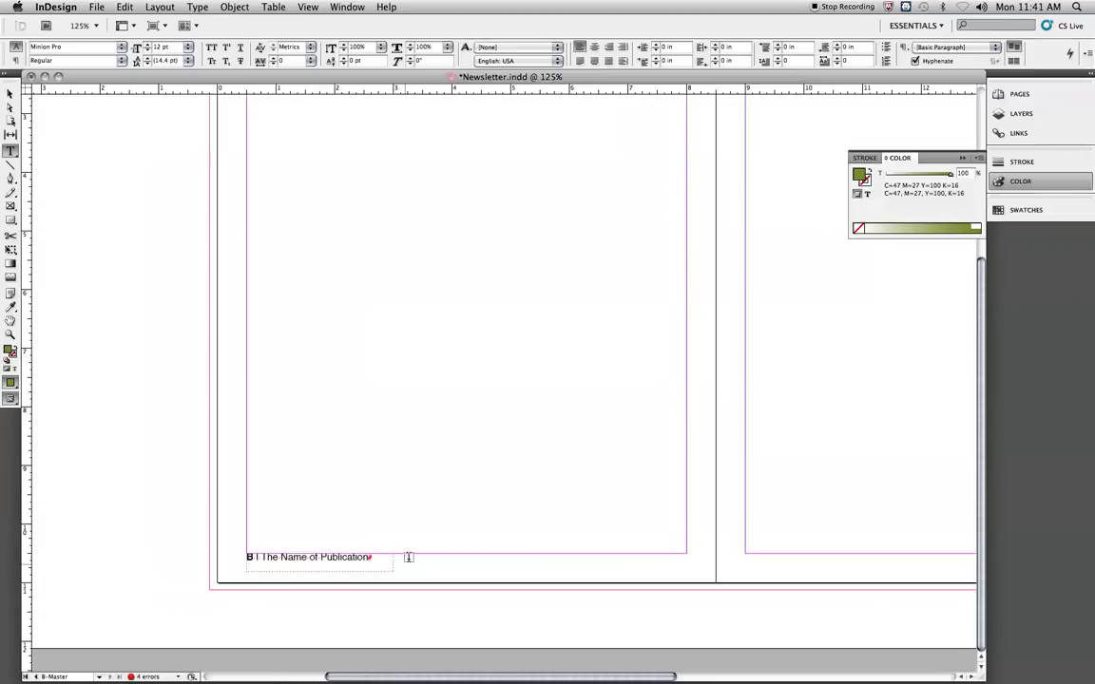
pyautogui.moveTo(380, 560); pyautogui.dragTo(235, 516)
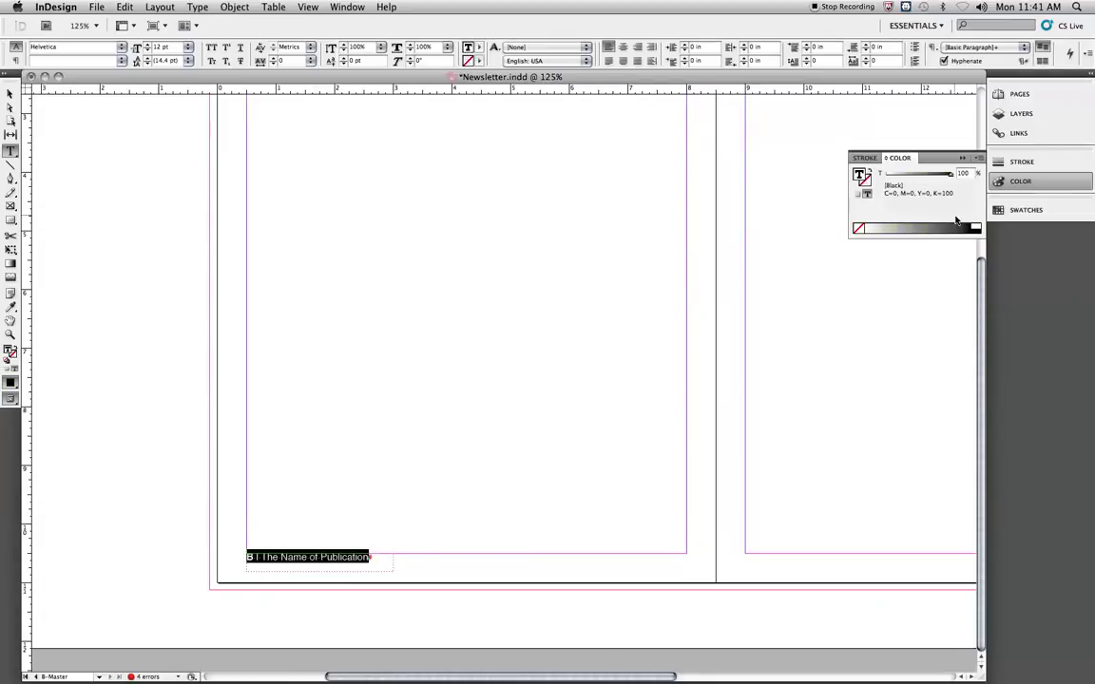
pyautogui.click(979, 222)
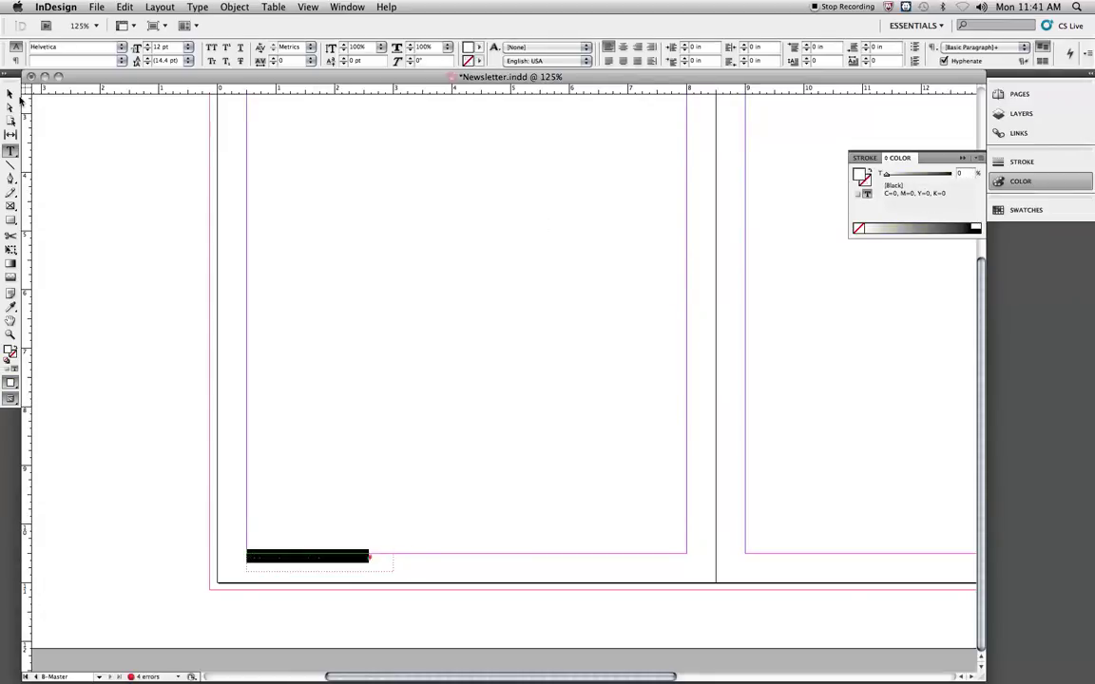
# - Apply the B-Master to the 4-5 spread in the Pages panel
pyautogui.click(1013, 93)
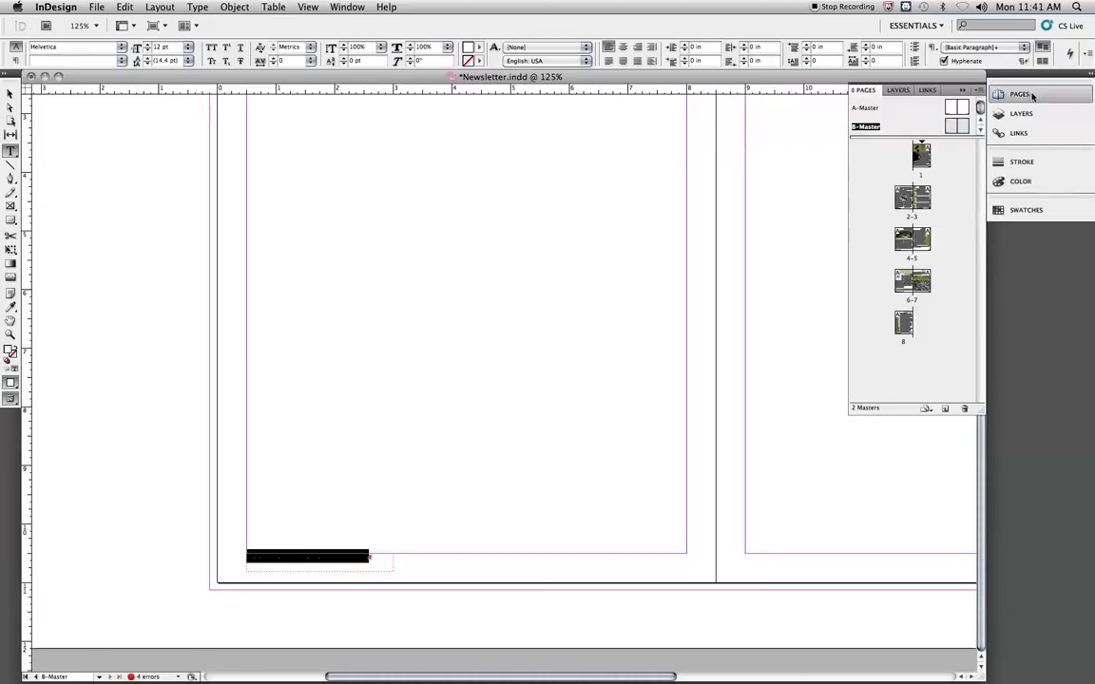
pyautogui.doubleClick(955, 128)
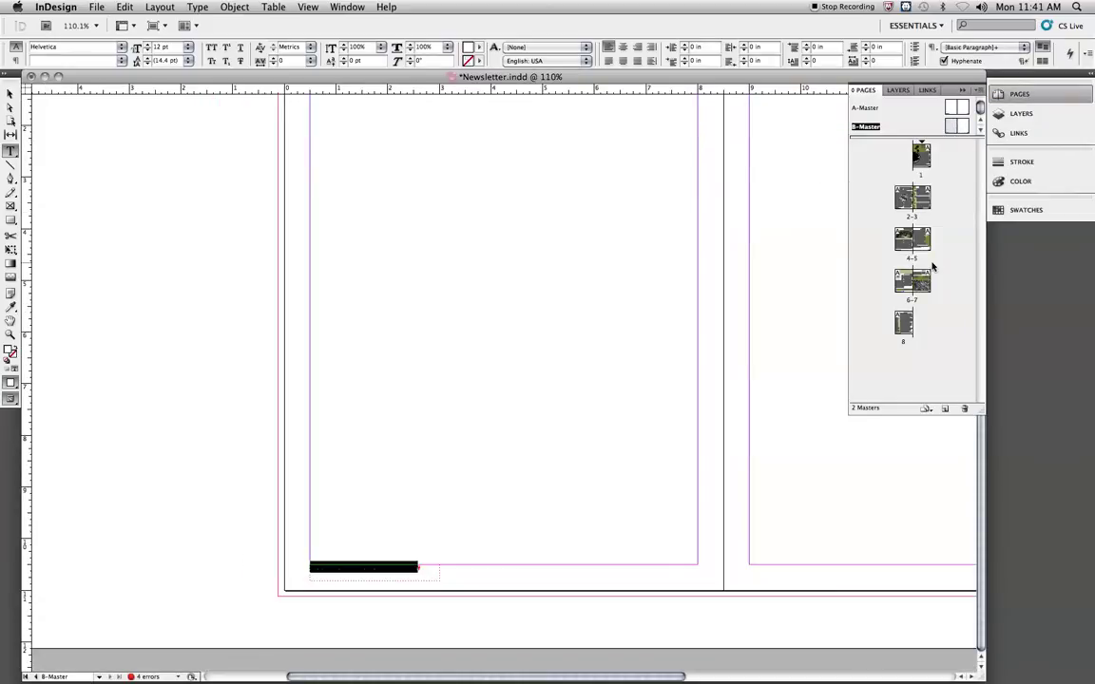
pyautogui.doubleClick(912, 240)
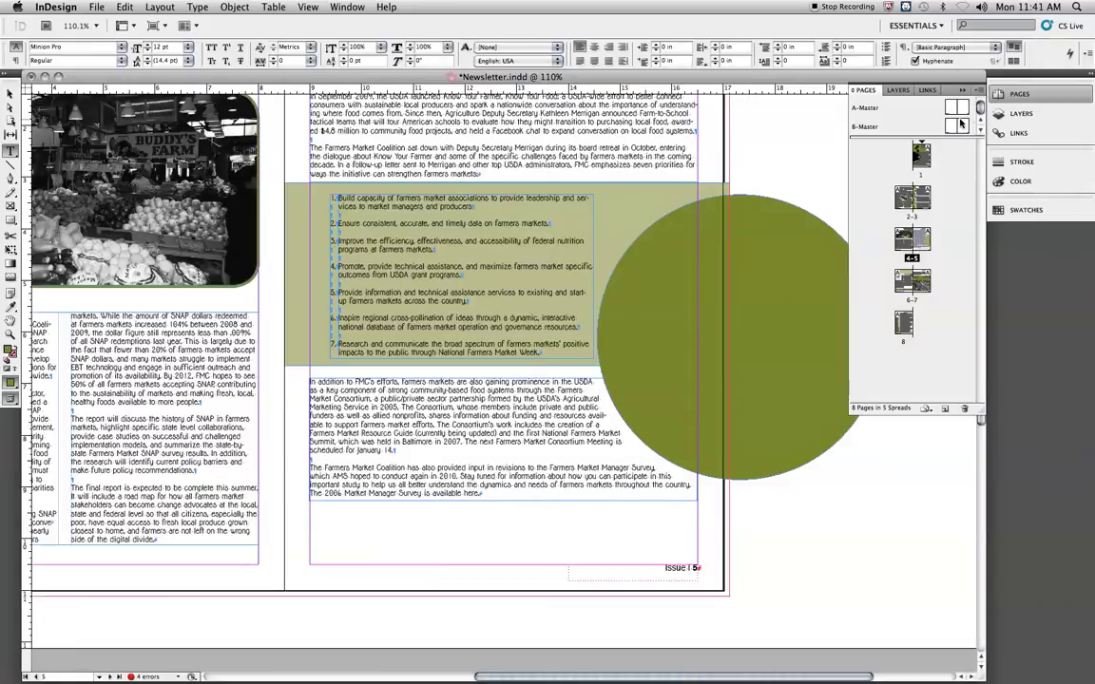
pyautogui.moveTo(963, 129)
pyautogui.mouseDown()
pyautogui.moveTo(832, 217)
pyautogui.moveTo(925, 242)
pyautogui.mouseUp()
# - Check the white footer by moving the green circle behind page 5's footer and back
pyautogui.click(10, 92)
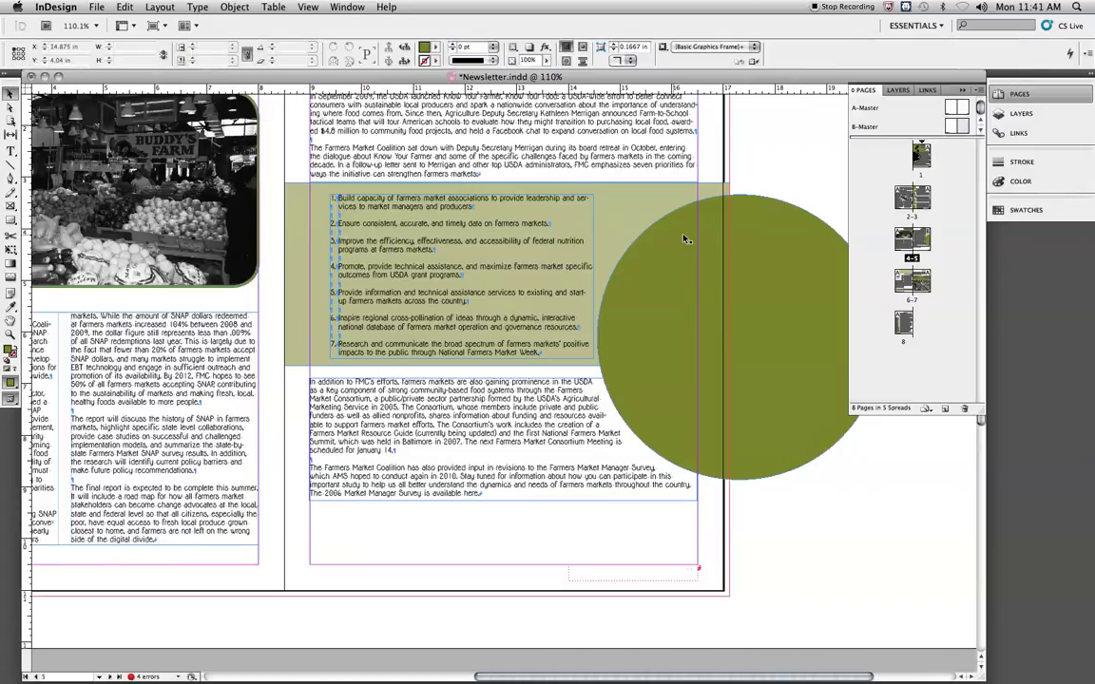
pyautogui.click(692, 284)
pyautogui.moveTo(692, 284); pyautogui.dragTo(677, 418)
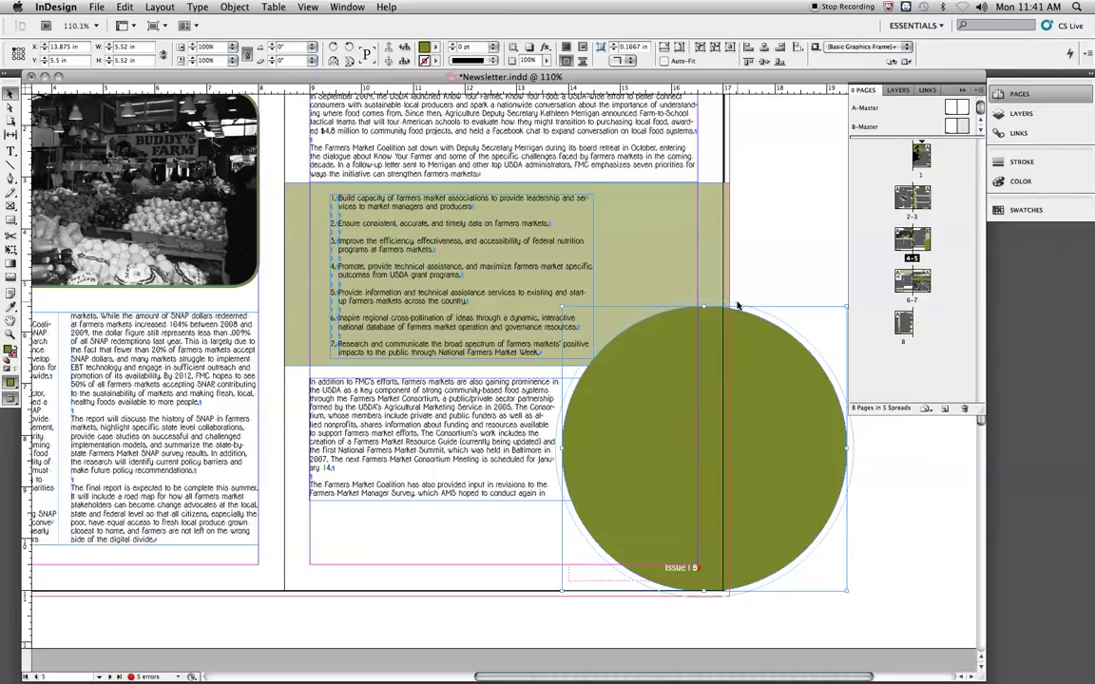
pyautogui.moveTo(738, 304); pyautogui.dragTo(773, 193)
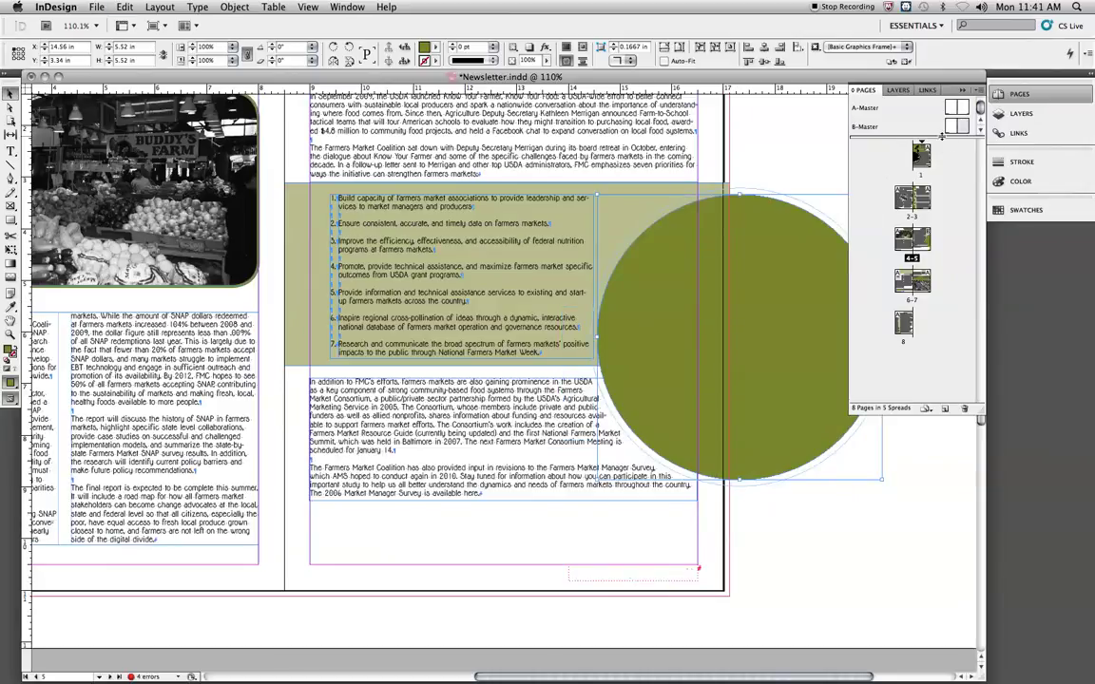